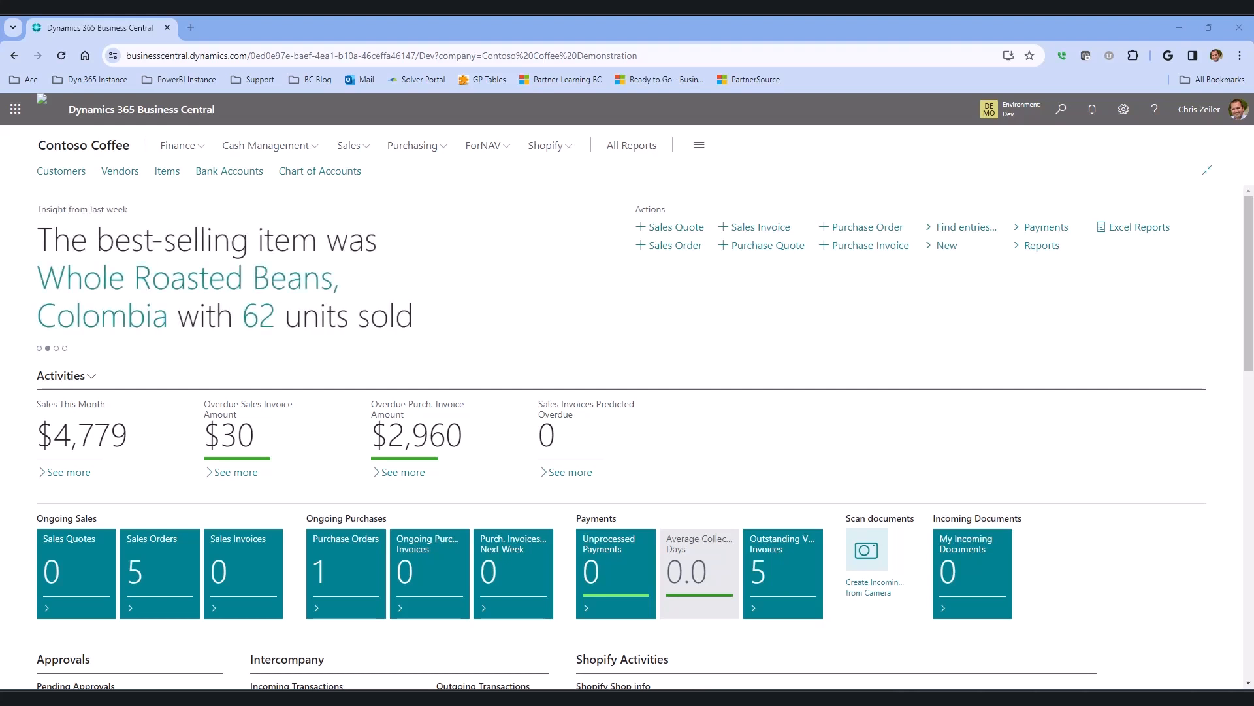
Open the item card for RP-10101 COOLER Coffee Roaster COF28 from the items list.
{"action": "left_click", "coordinate": [353, 149]}
{"action": "left_click", "coordinate": [43, 190]}
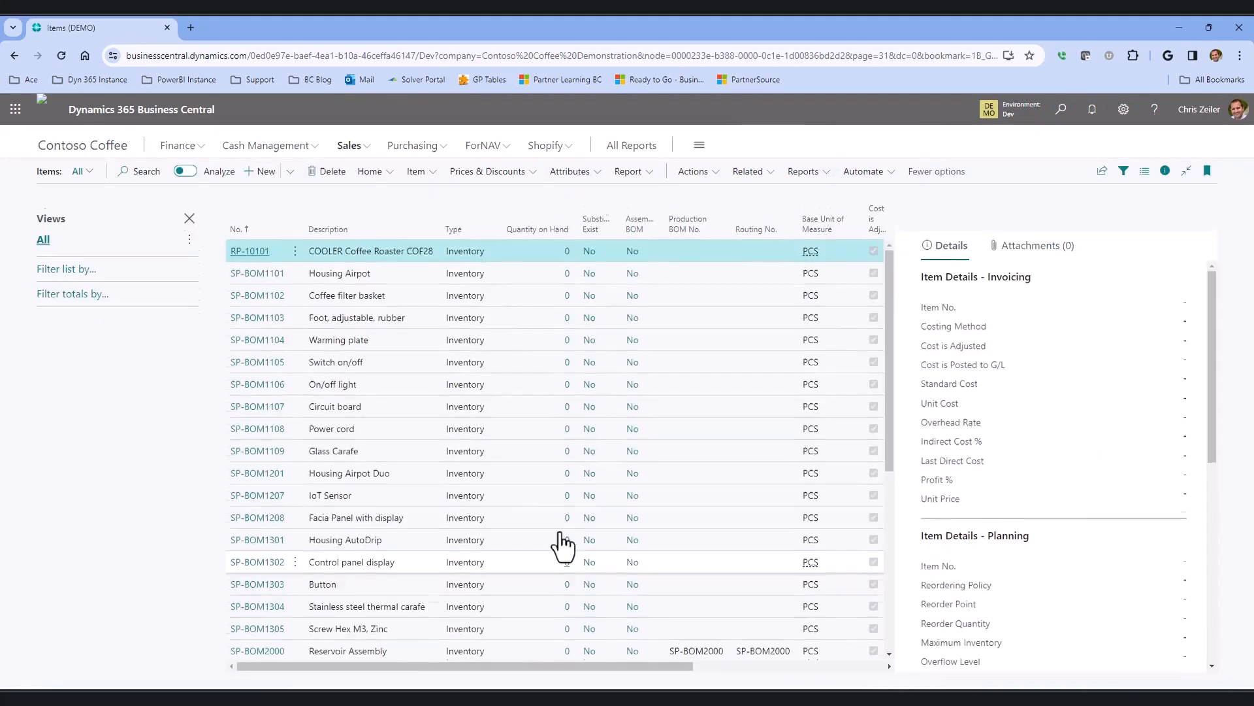
{"action": "left_click", "coordinate": [252, 260]}
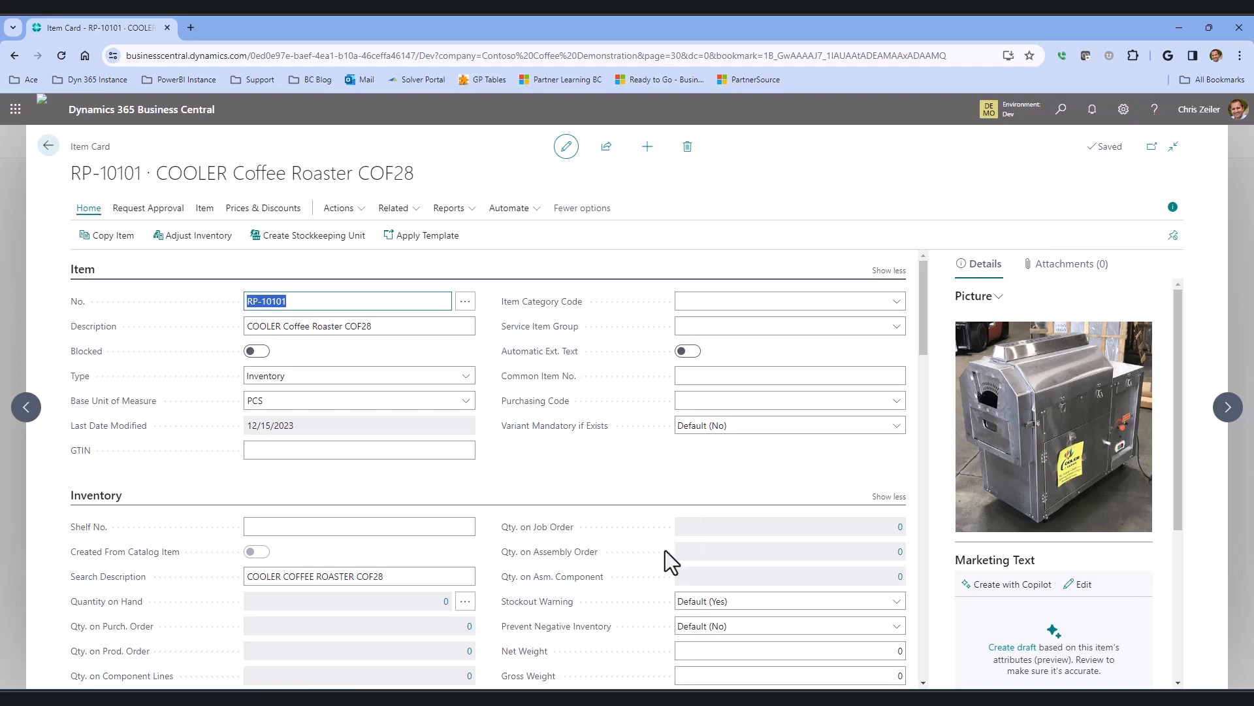
Open the item's Sales Prepayment Percentages page.
{"action": "scroll", "coordinate": [729, 471], "scroll_direction": "down", "scroll_amount": 1}
{"action": "scroll", "coordinate": [729, 471], "scroll_direction": "up", "scroll_amount": 1}
{"action": "left_click", "coordinate": [407, 209]}
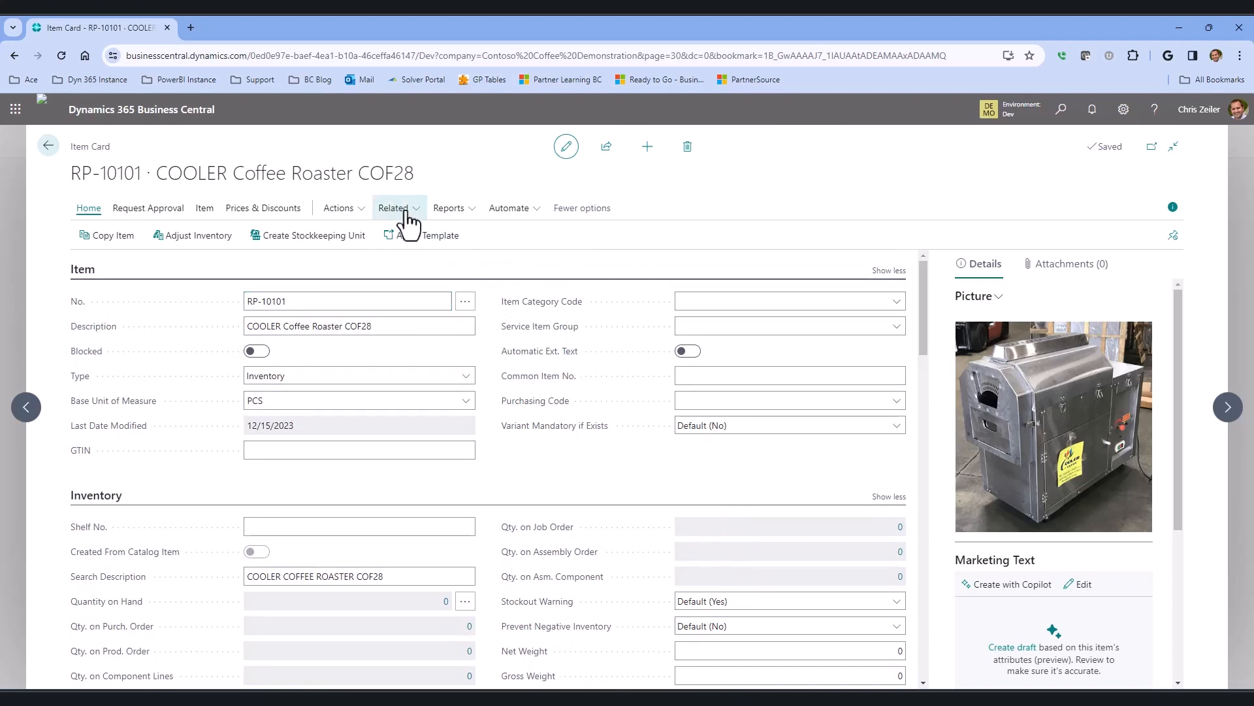
{"action": "mouse_move", "coordinate": [440, 340]}
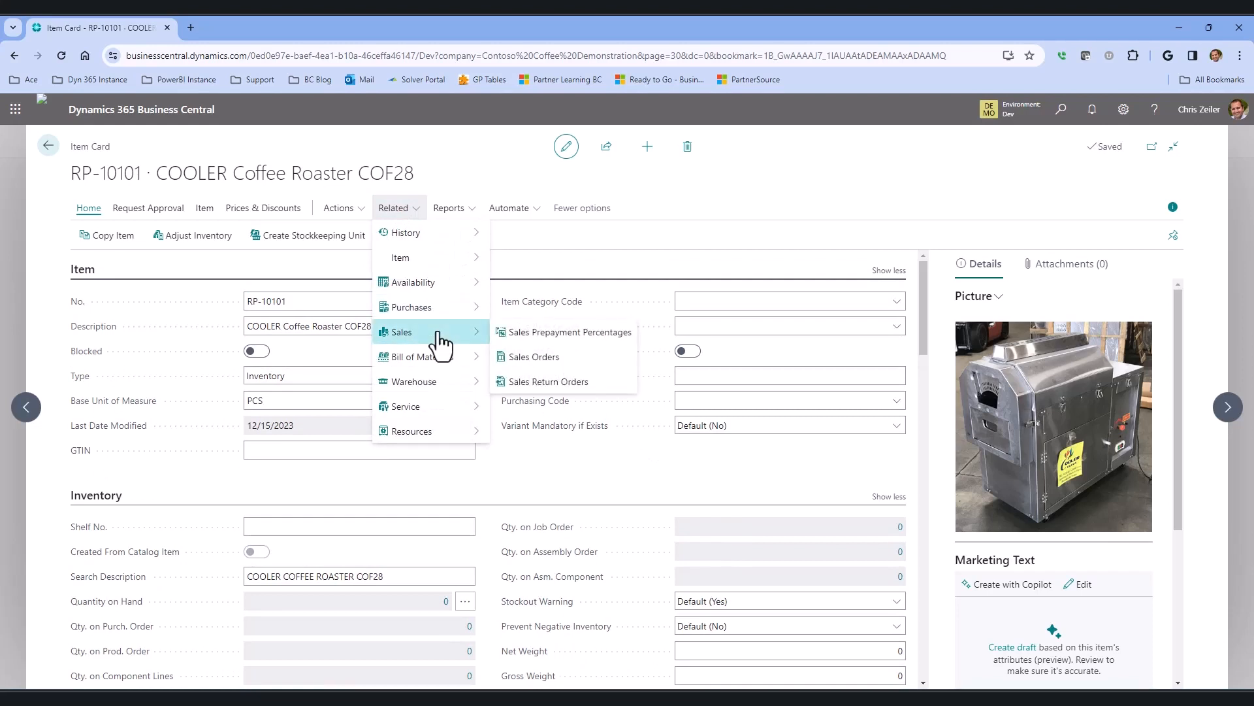
{"action": "left_click", "coordinate": [608, 335]}
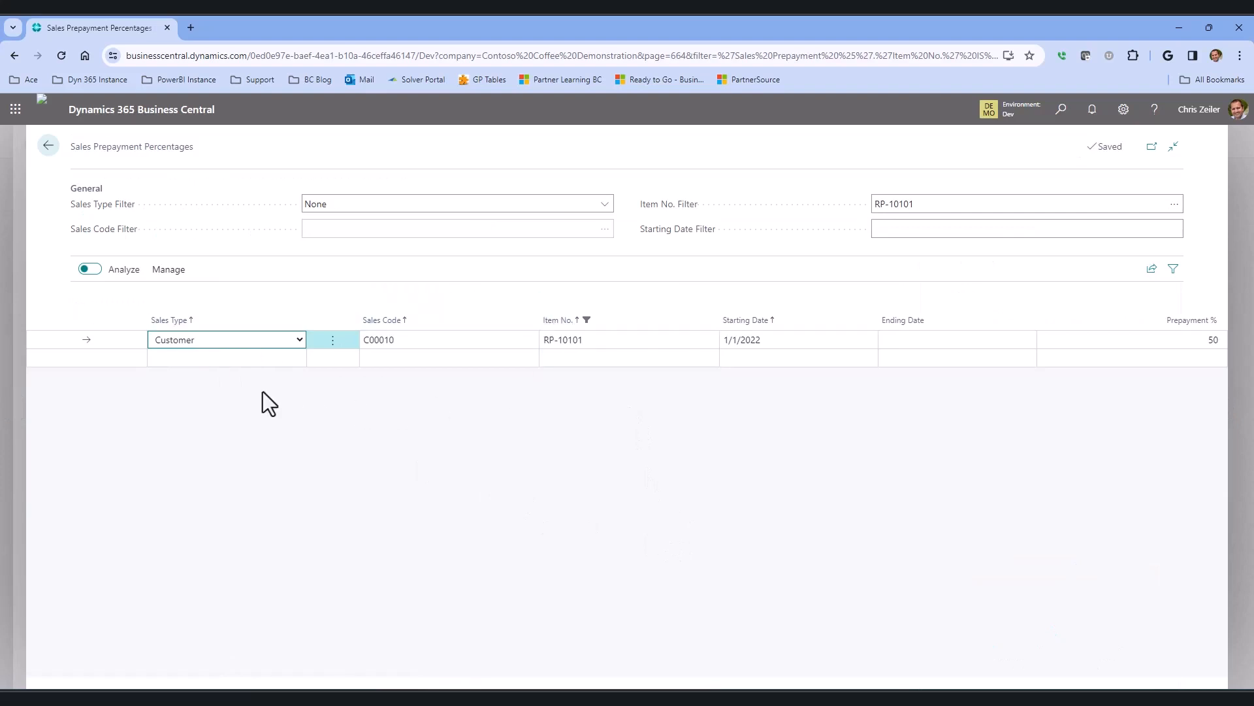
Inspect the existing prepayment line's sales type options and sales code customer list.
{"action": "left_click", "coordinate": [300, 340]}
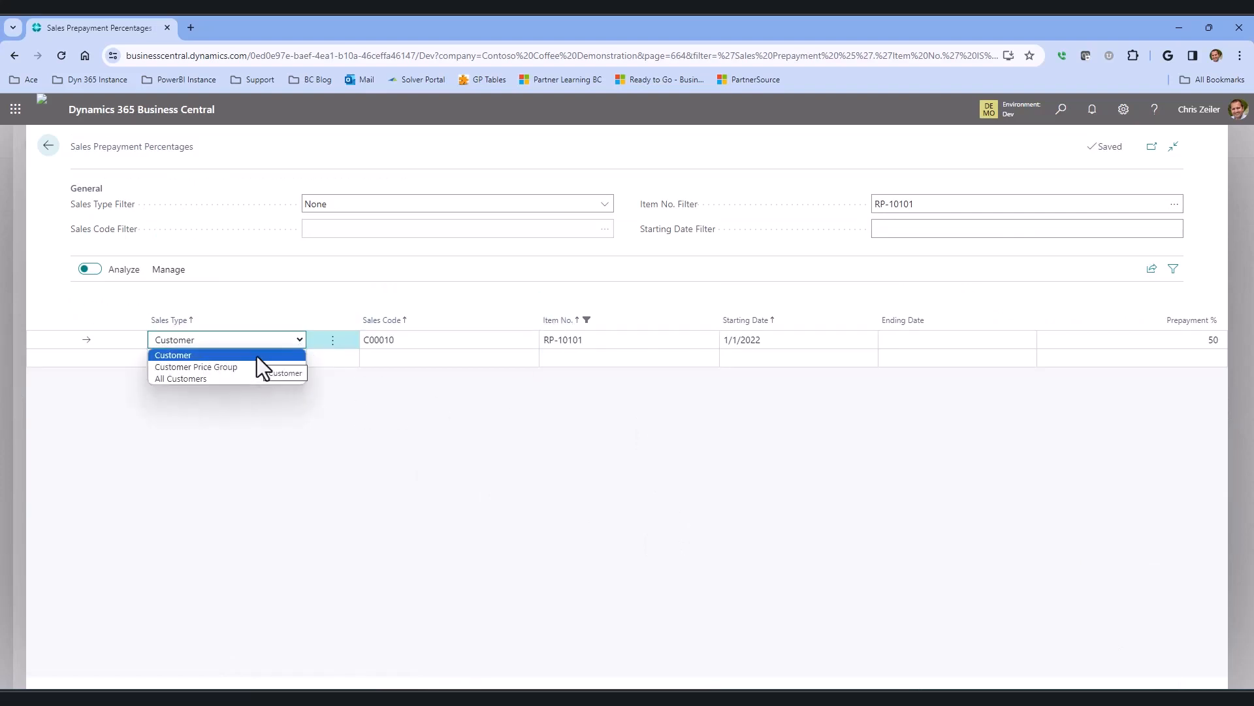
{"action": "left_click", "coordinate": [404, 339]}
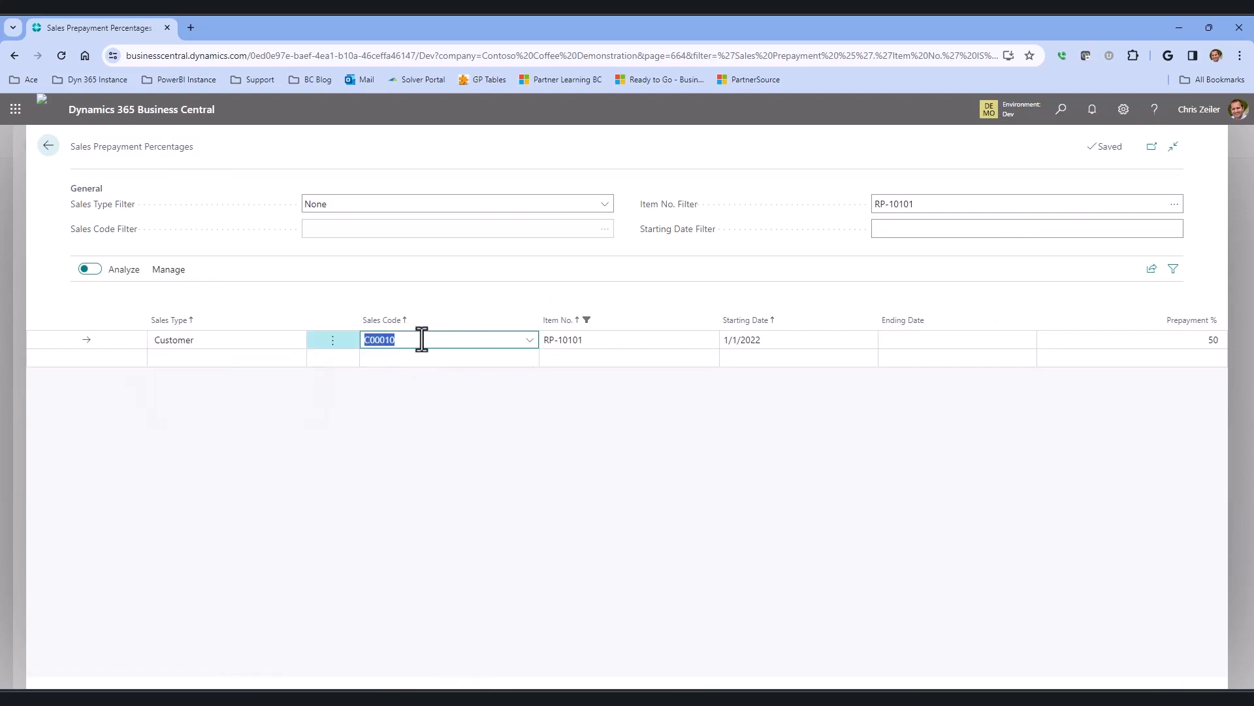
{"action": "left_click", "coordinate": [529, 340]}
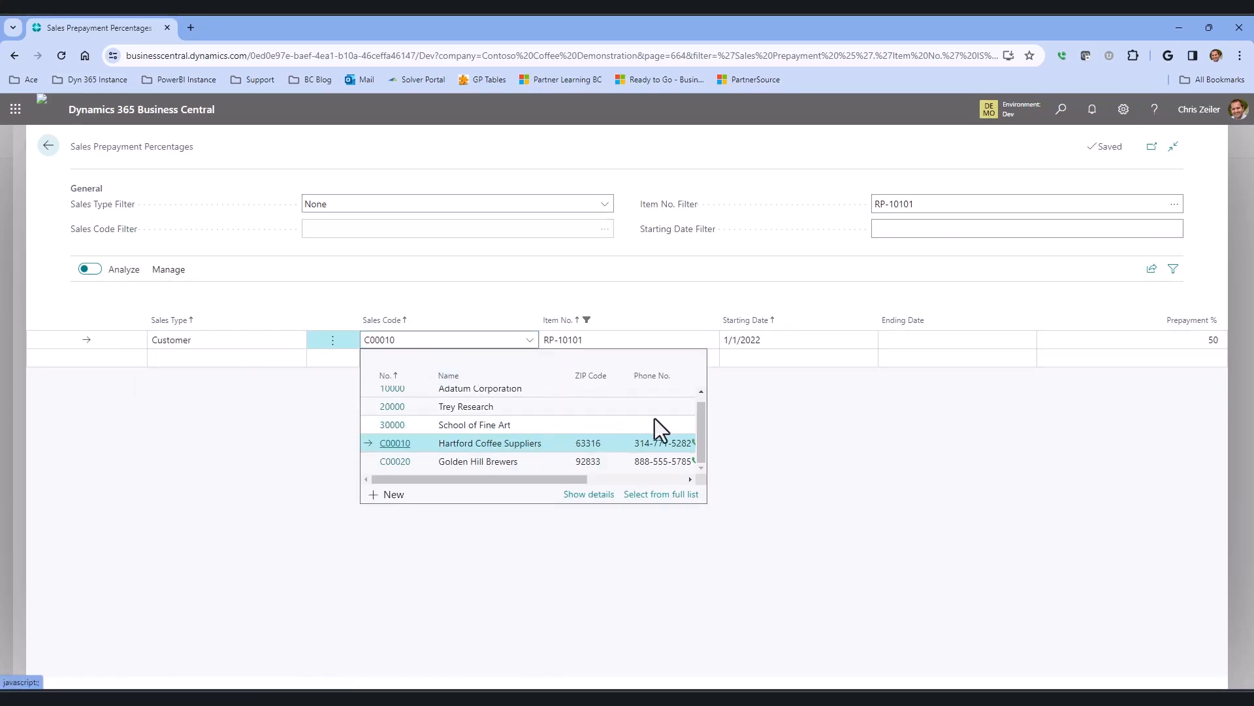
{"action": "left_click", "coordinate": [824, 410]}
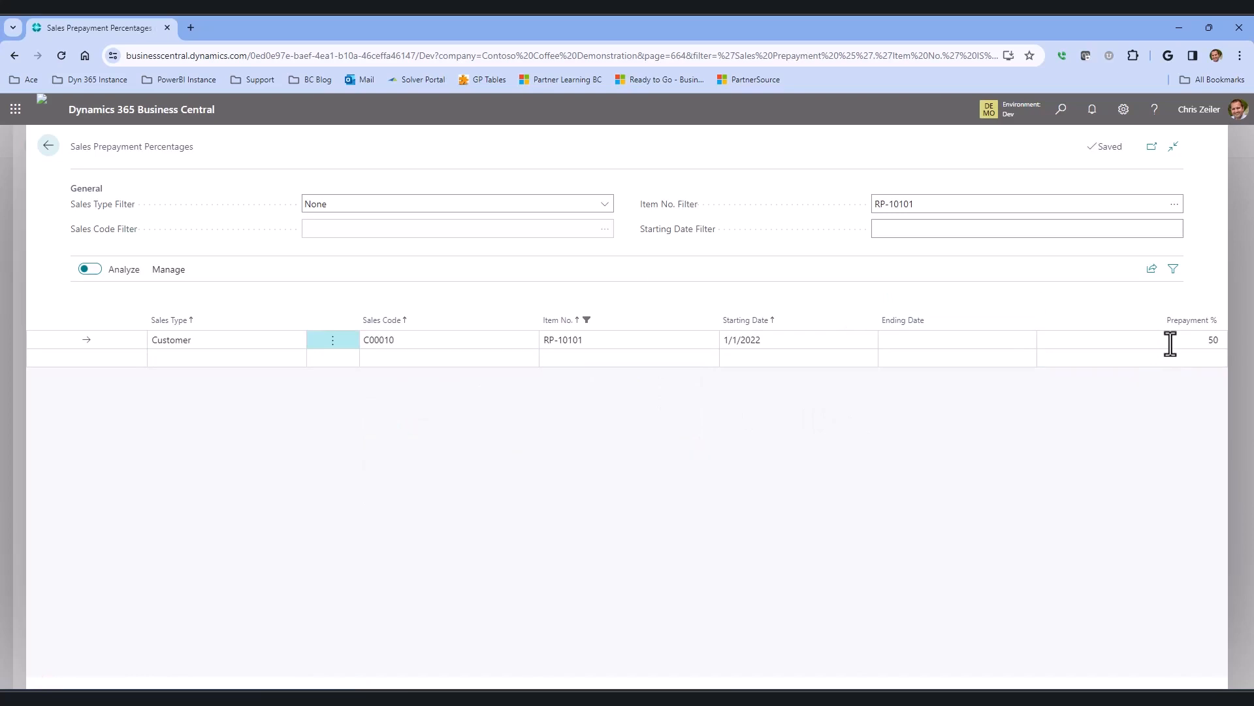
Add a new prepayment line with sales type Customer for customer C00020.
{"action": "left_click", "coordinate": [245, 358]}
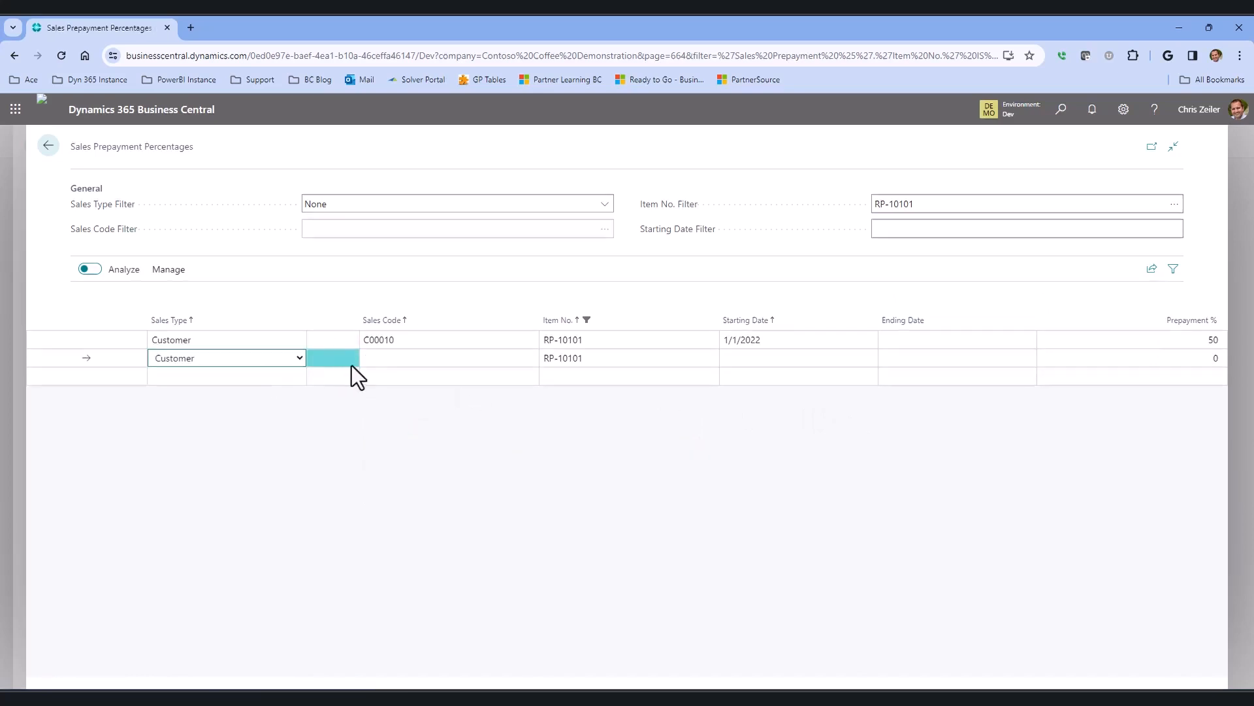
{"action": "left_click", "coordinate": [405, 360]}
{"action": "scroll", "coordinate": [476, 469], "scroll_direction": "down", "scroll_amount": 1}
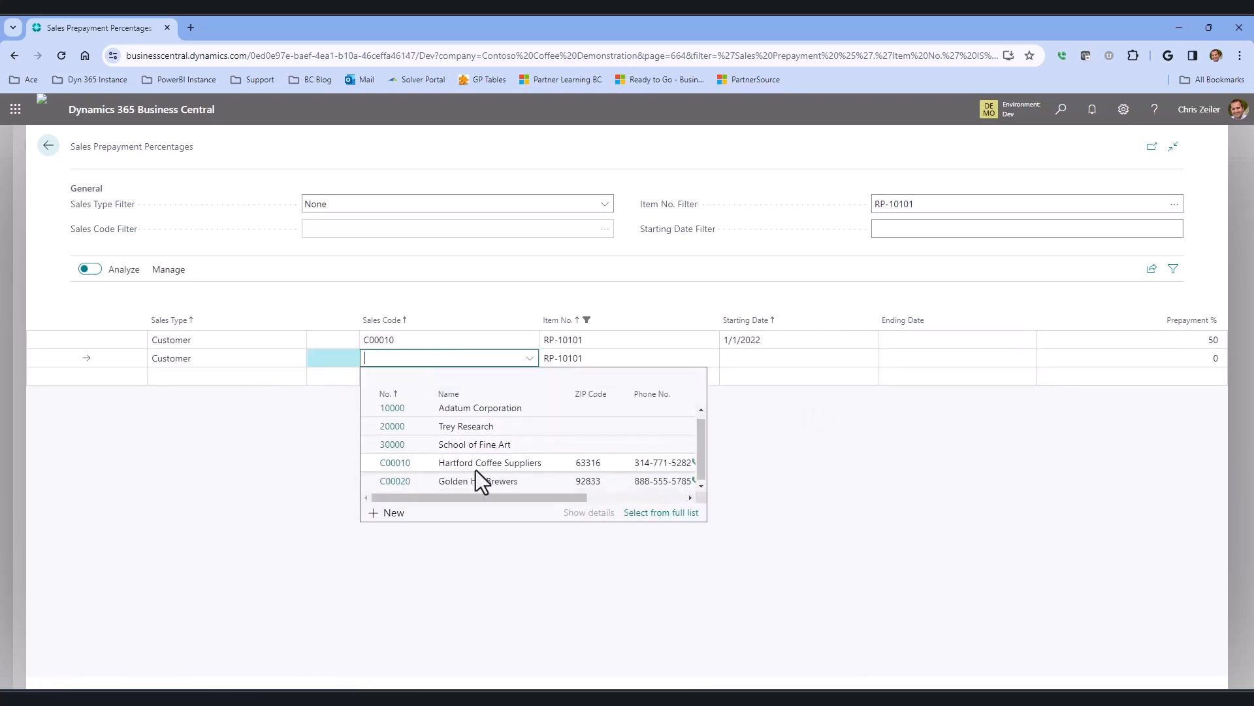
{"action": "left_click", "coordinate": [413, 481]}
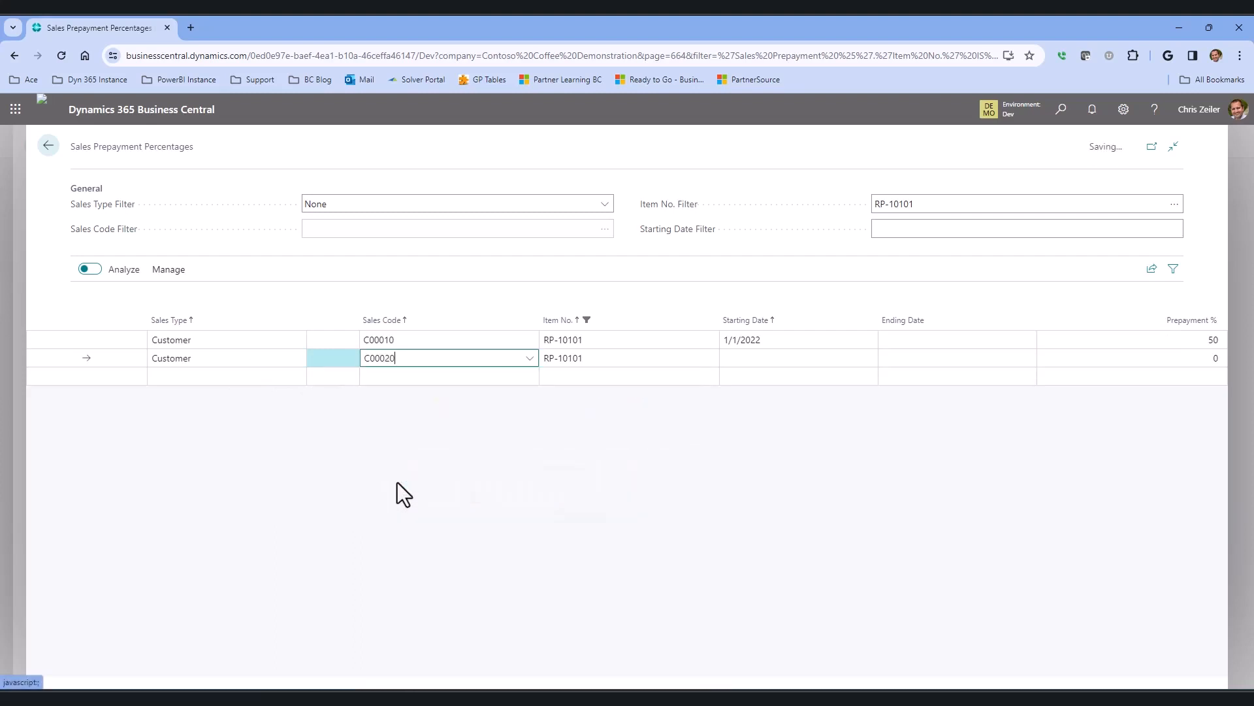
Set the new line's starting date to 1/1/2022 and its prepayment to 50%.
{"action": "left_click", "coordinate": [792, 360]}
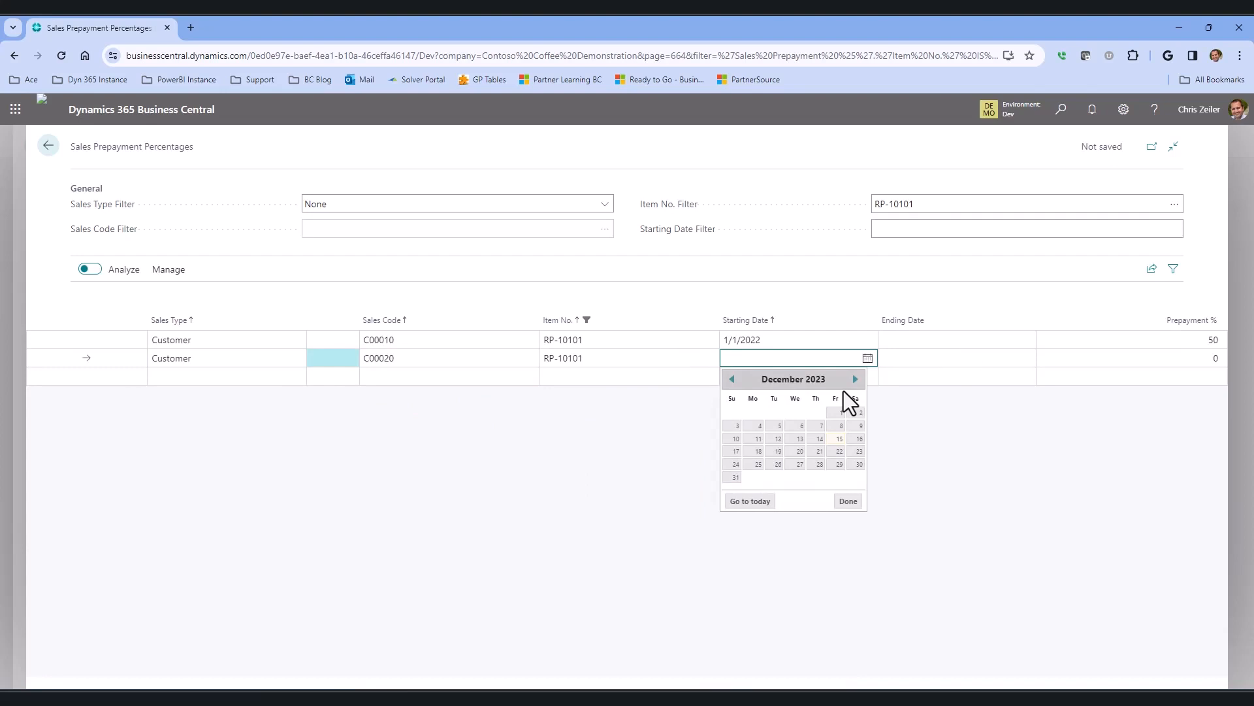
{"action": "type", "text": "1/1/2020"}
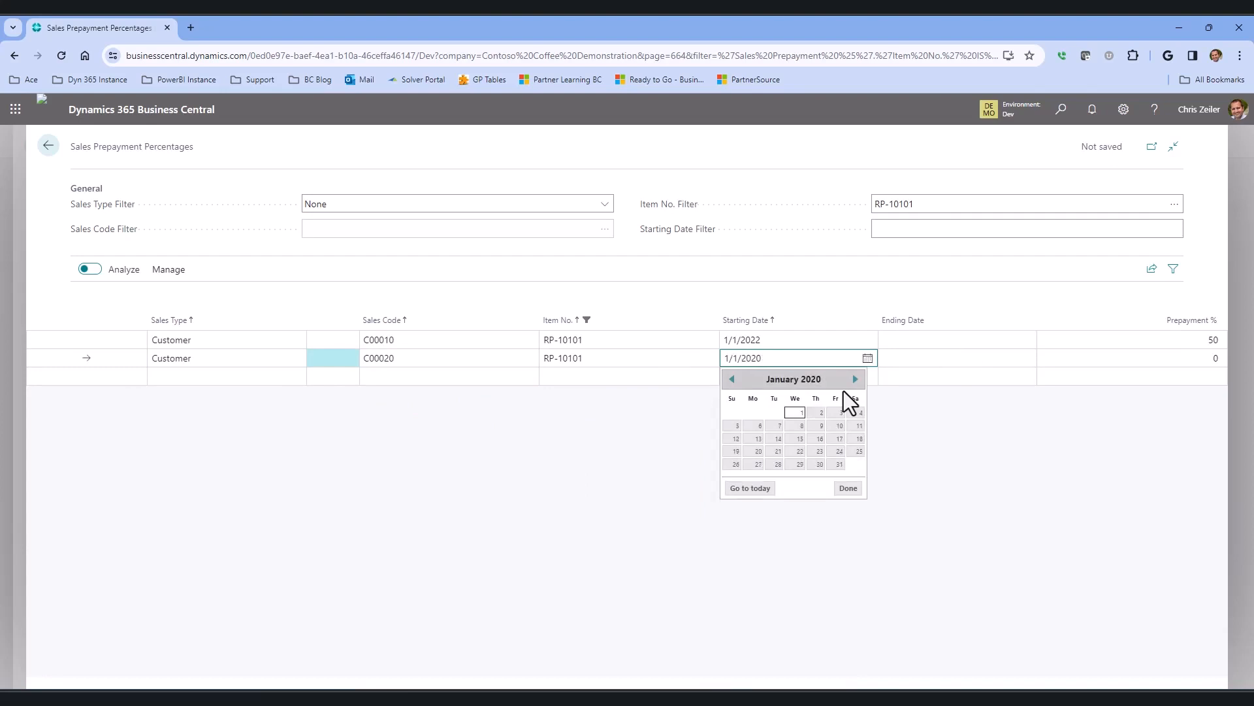
{"action": "key", "text": "BackSpace"}
{"action": "type", "text": "2"}
{"action": "key", "text": "Tab"}
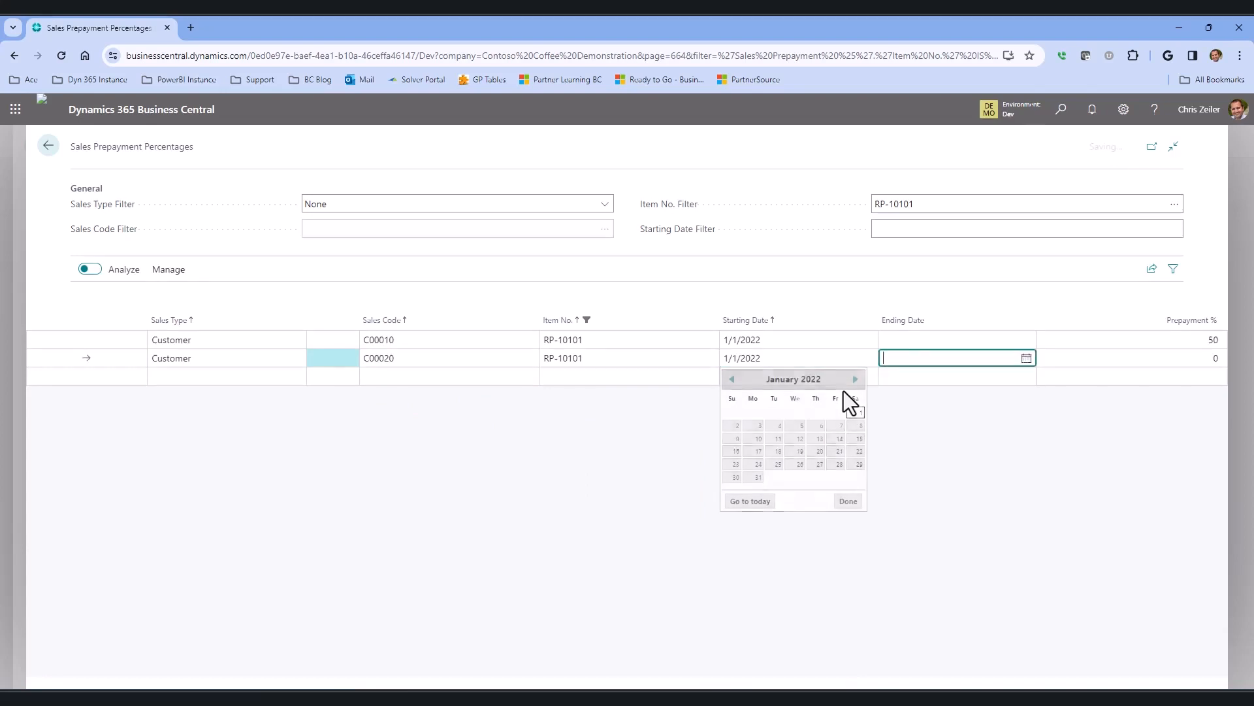
{"action": "left_click", "coordinate": [1187, 358]}
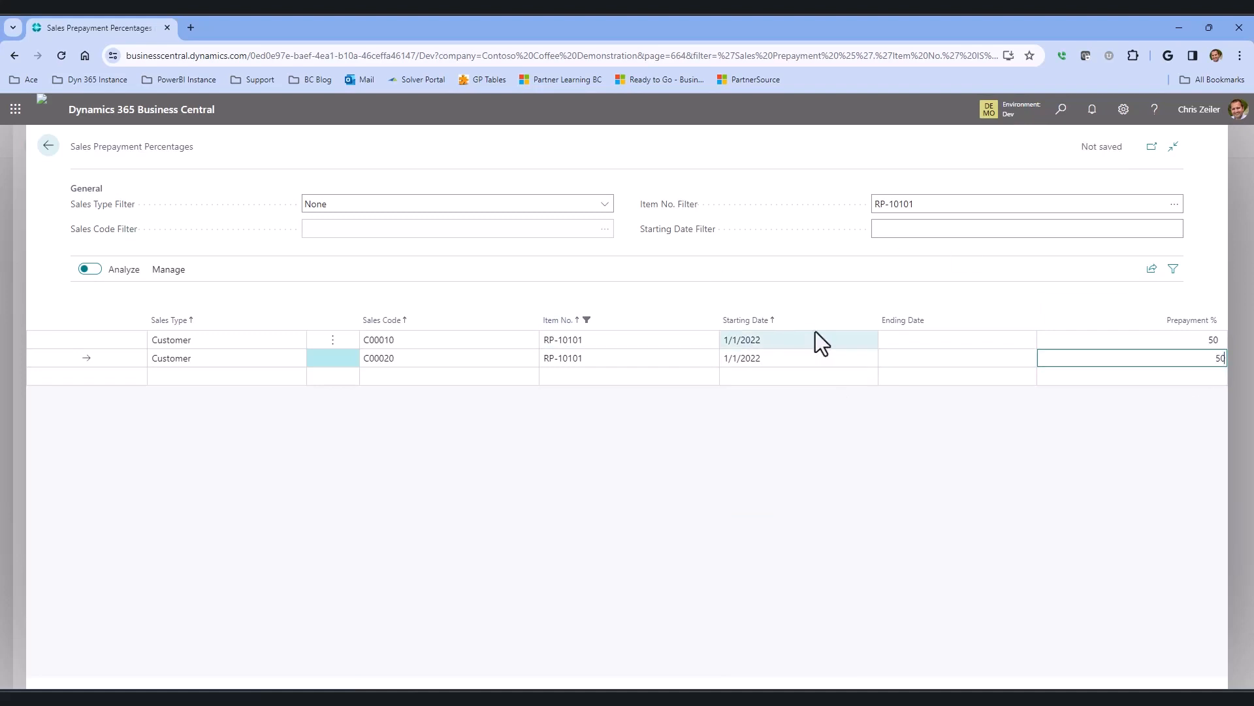
{"action": "left_click", "coordinate": [571, 341]}
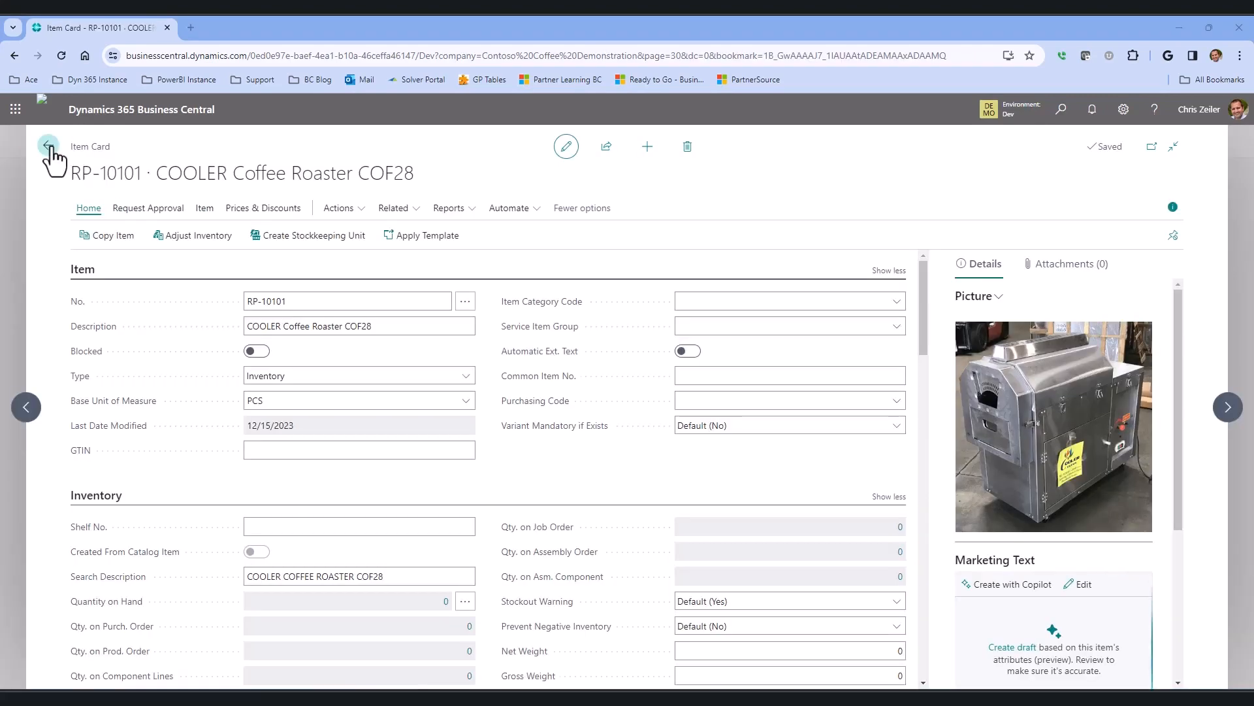
Open Golden Hill Brewers' customer card and review its Prepayment Percentages line for RP-10101.
{"action": "left_click", "coordinate": [48, 146]}
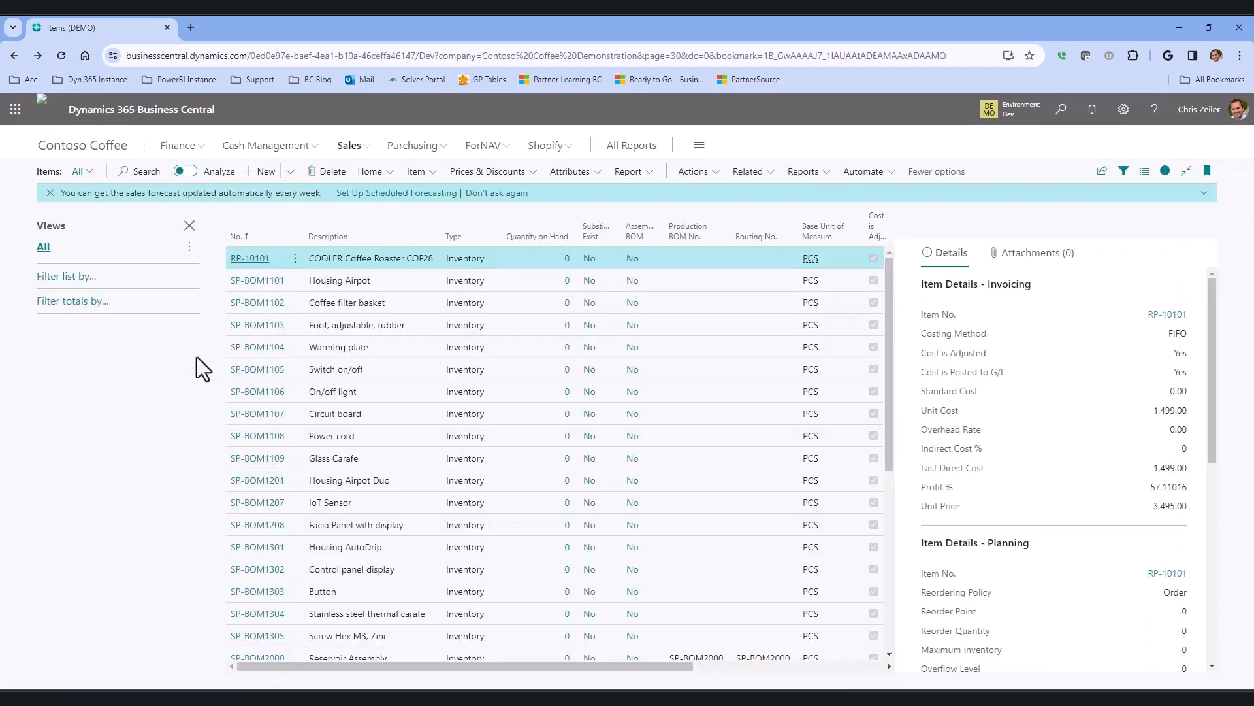
{"action": "left_click", "coordinate": [361, 147]}
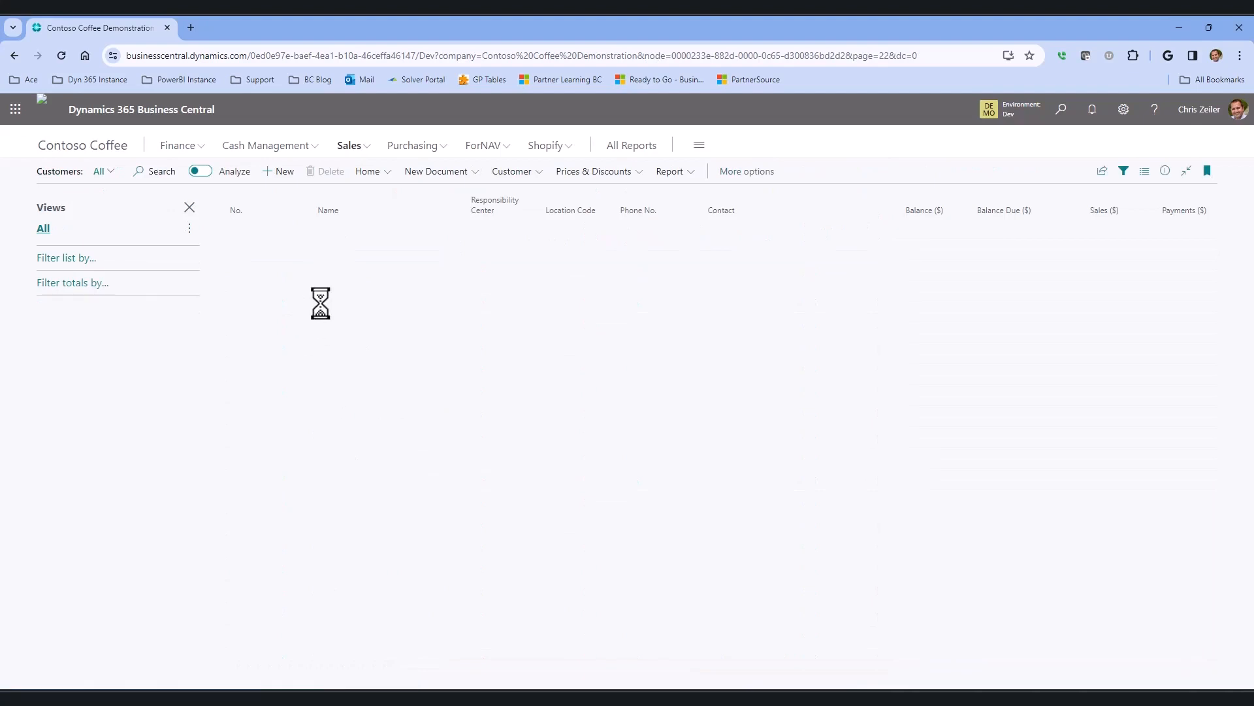
{"action": "left_click", "coordinate": [529, 207]}
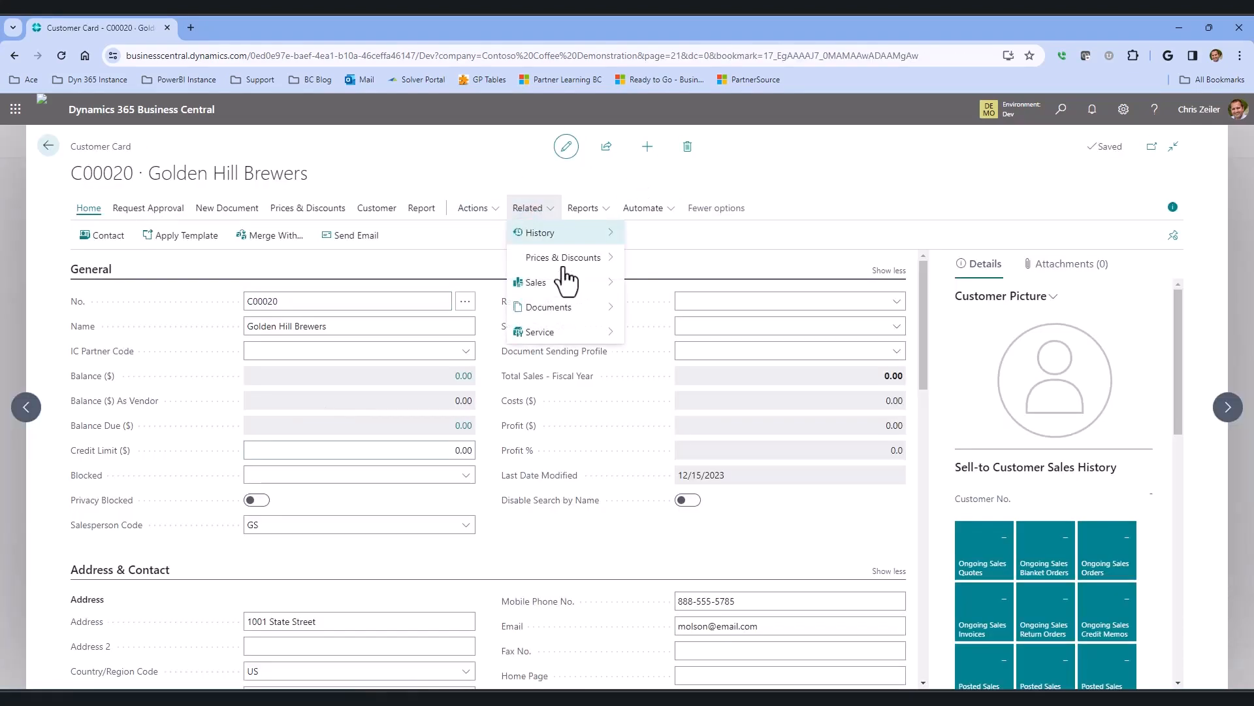
{"action": "mouse_move", "coordinate": [567, 285]}
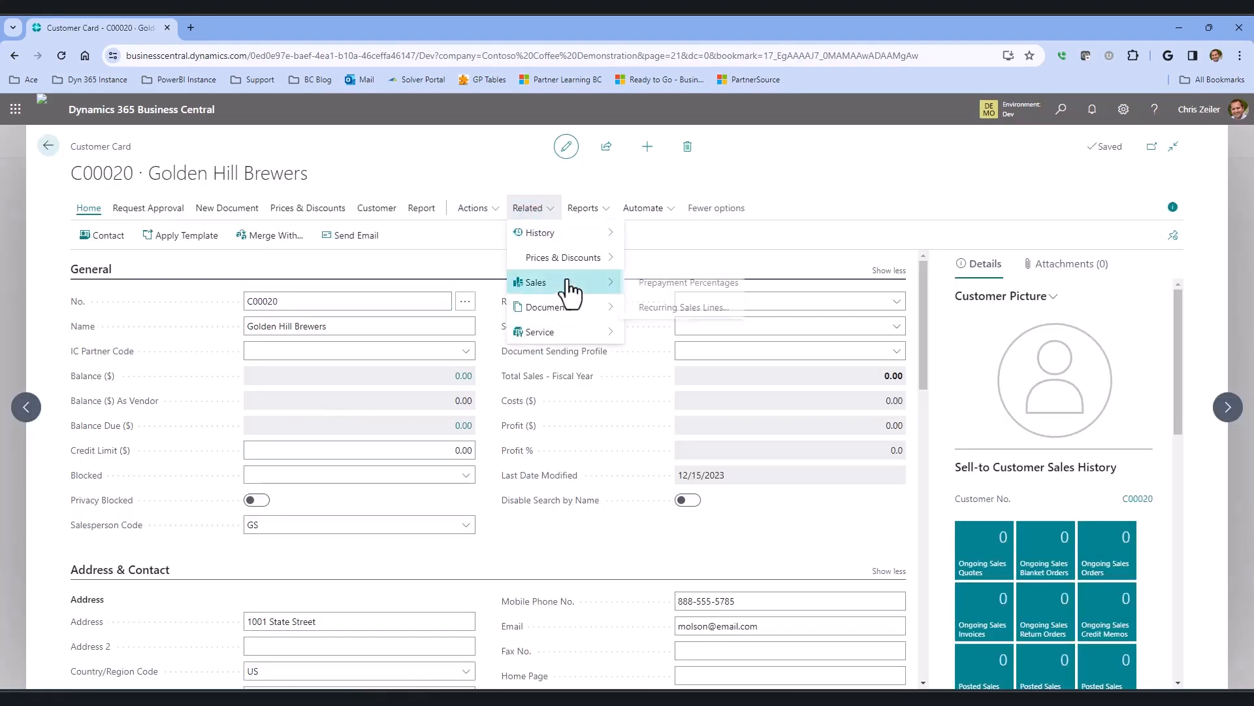
{"action": "left_click", "coordinate": [720, 285]}
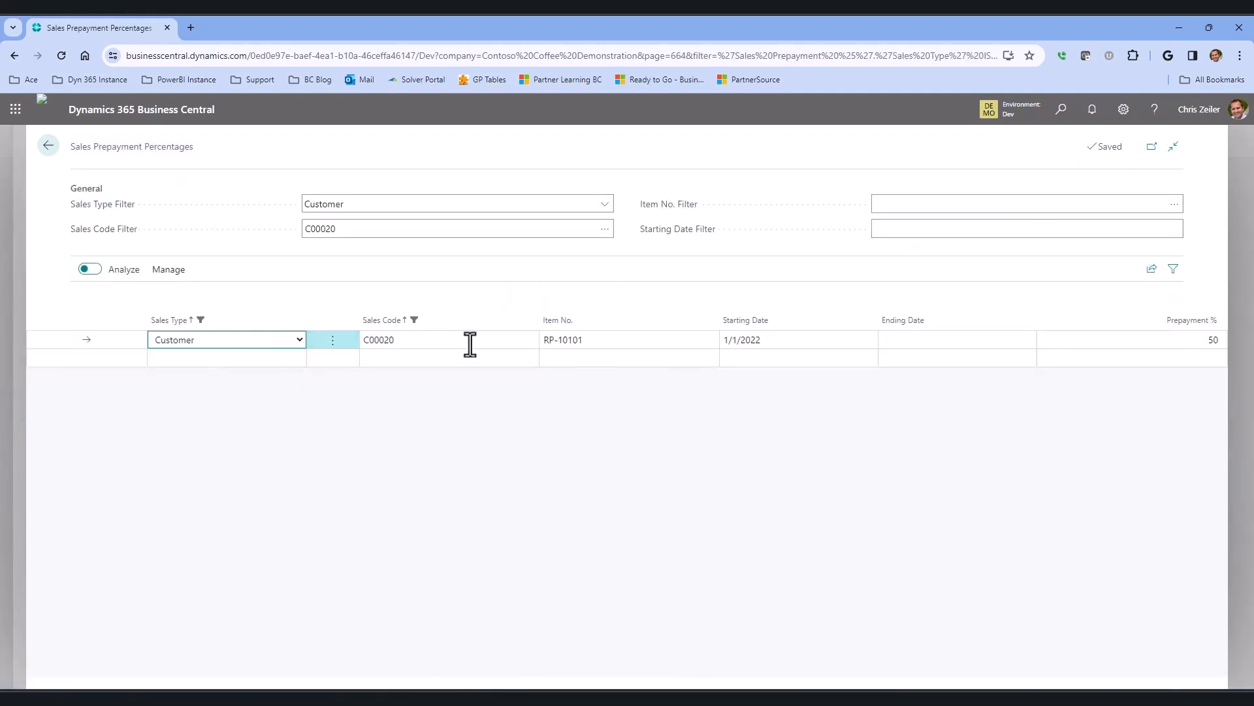
{"action": "left_click", "coordinate": [586, 341]}
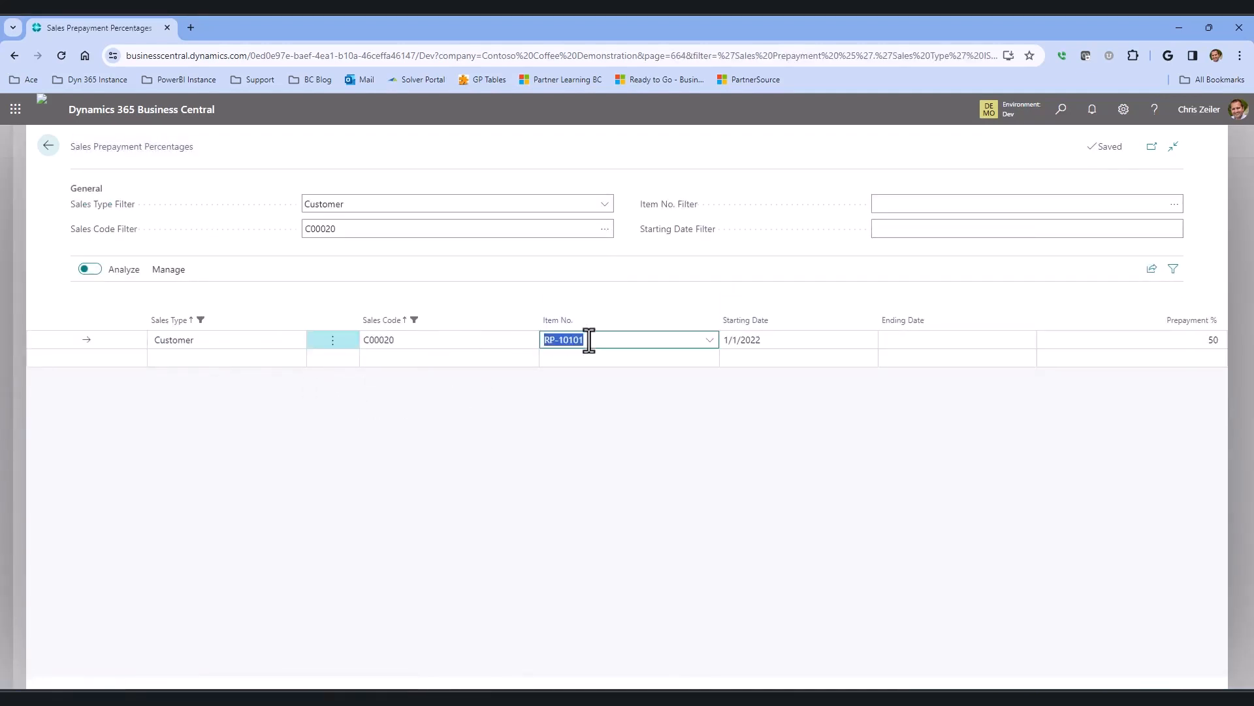
{"action": "left_click", "coordinate": [1176, 339]}
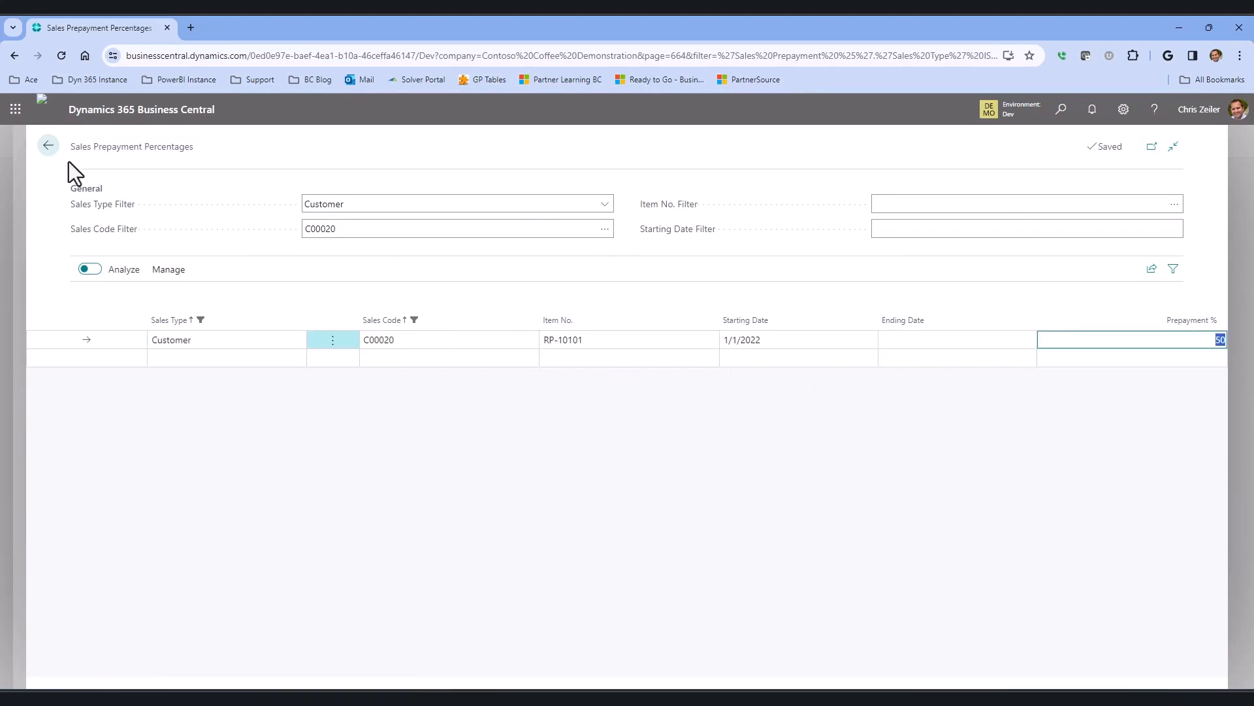
Create a new sales order for customer Golden Hill Brewers.
{"action": "left_click", "coordinate": [47, 145]}
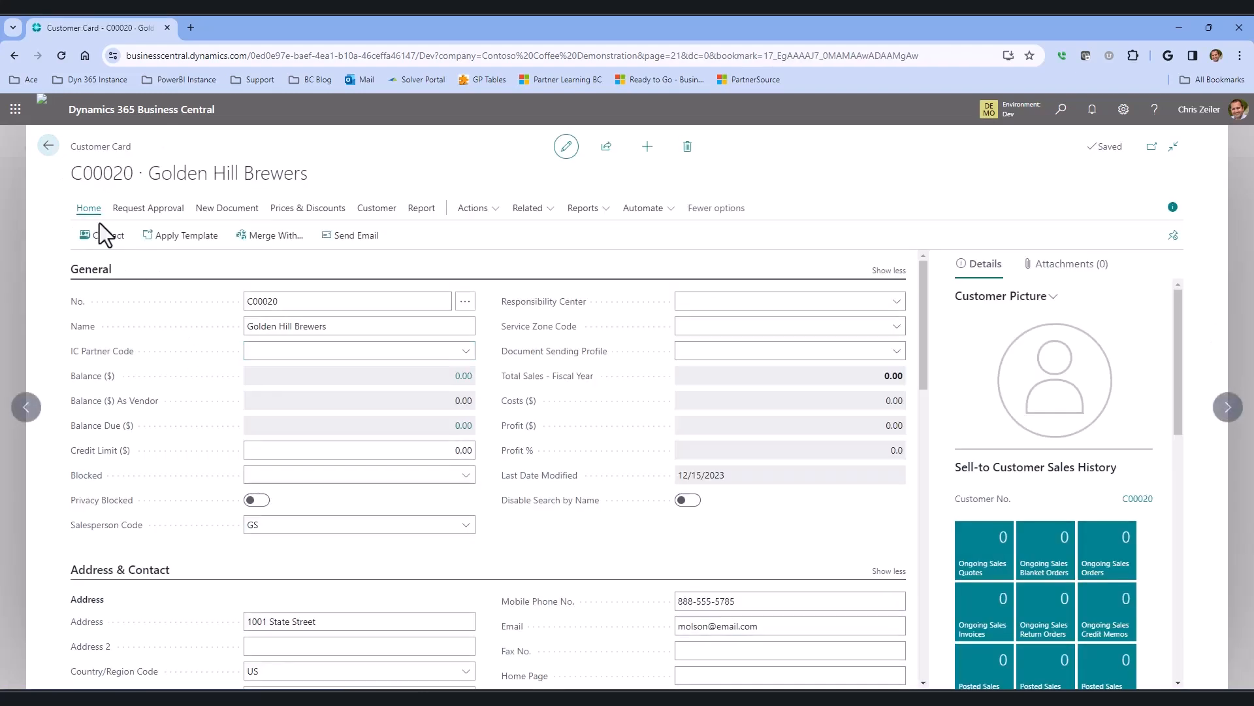
{"action": "left_click", "coordinate": [53, 153]}
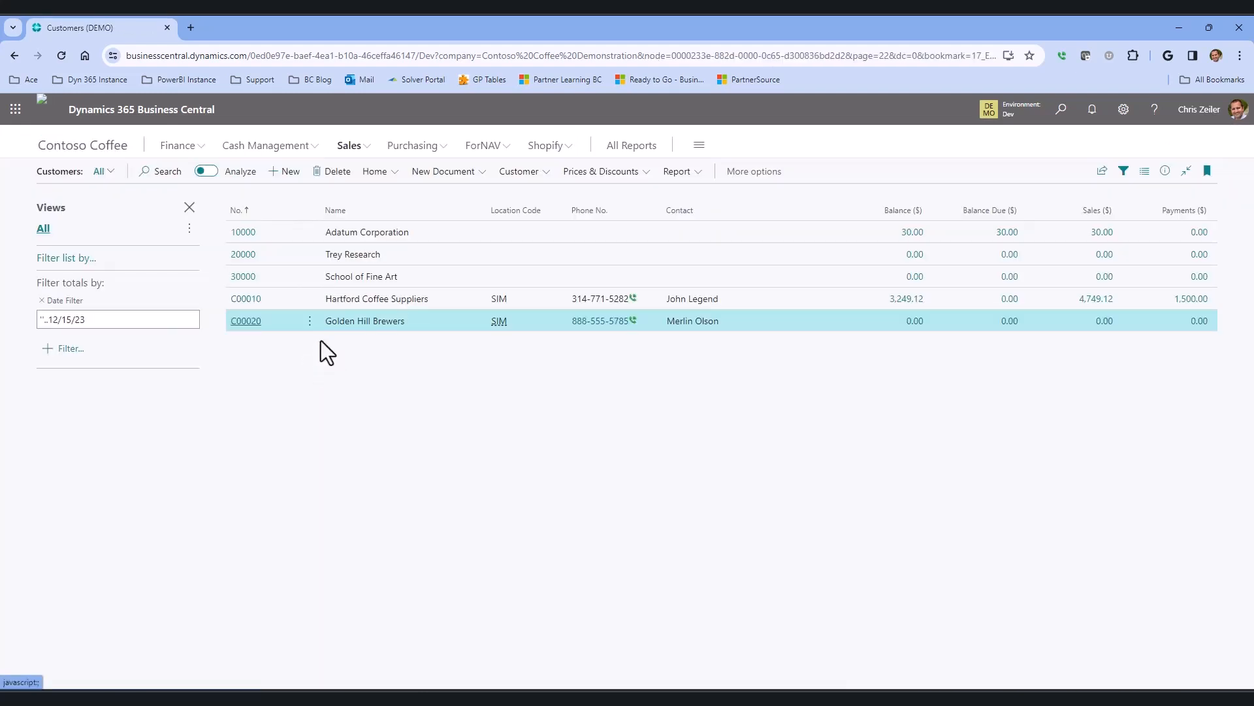
{"action": "left_click", "coordinate": [354, 148]}
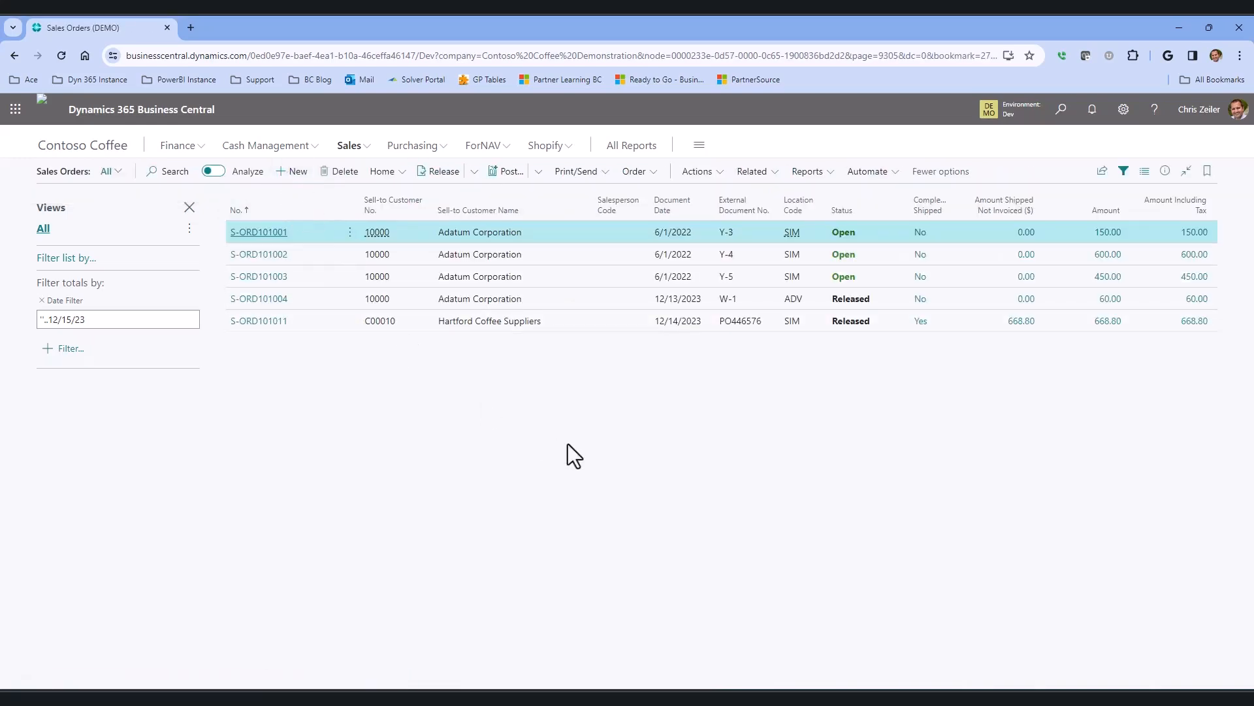
{"action": "left_click", "coordinate": [398, 412]}
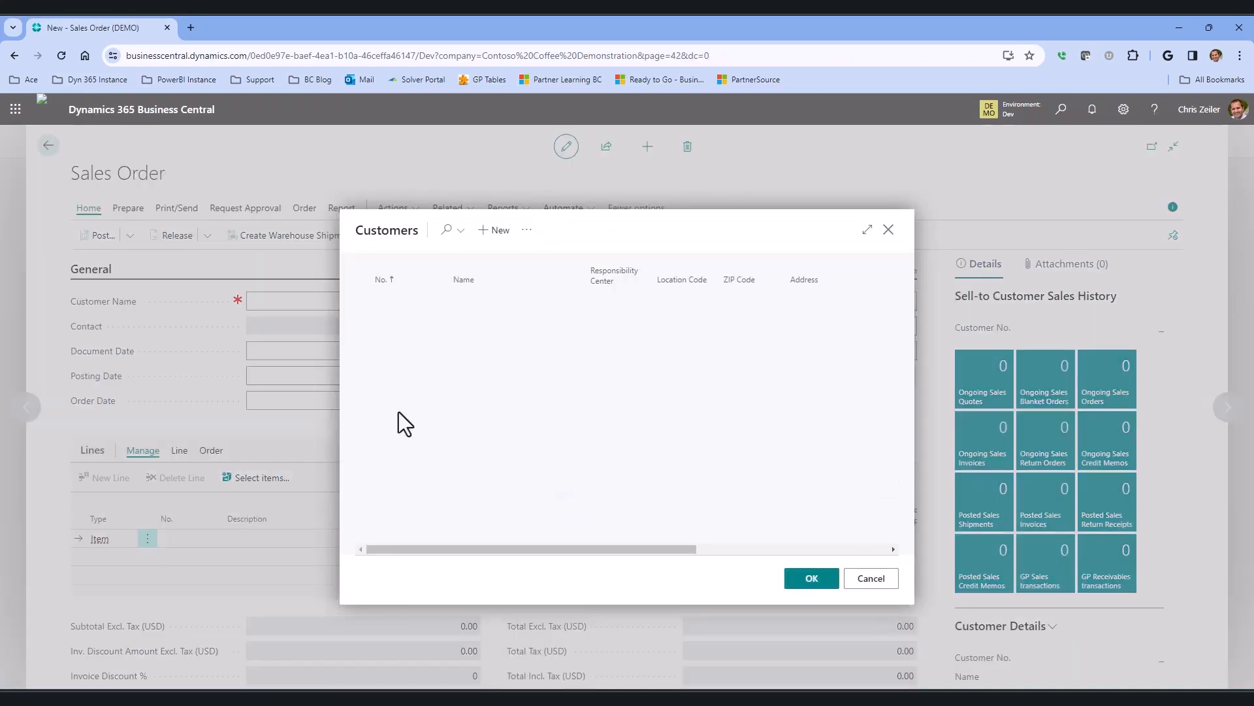
{"action": "left_click", "coordinate": [465, 379]}
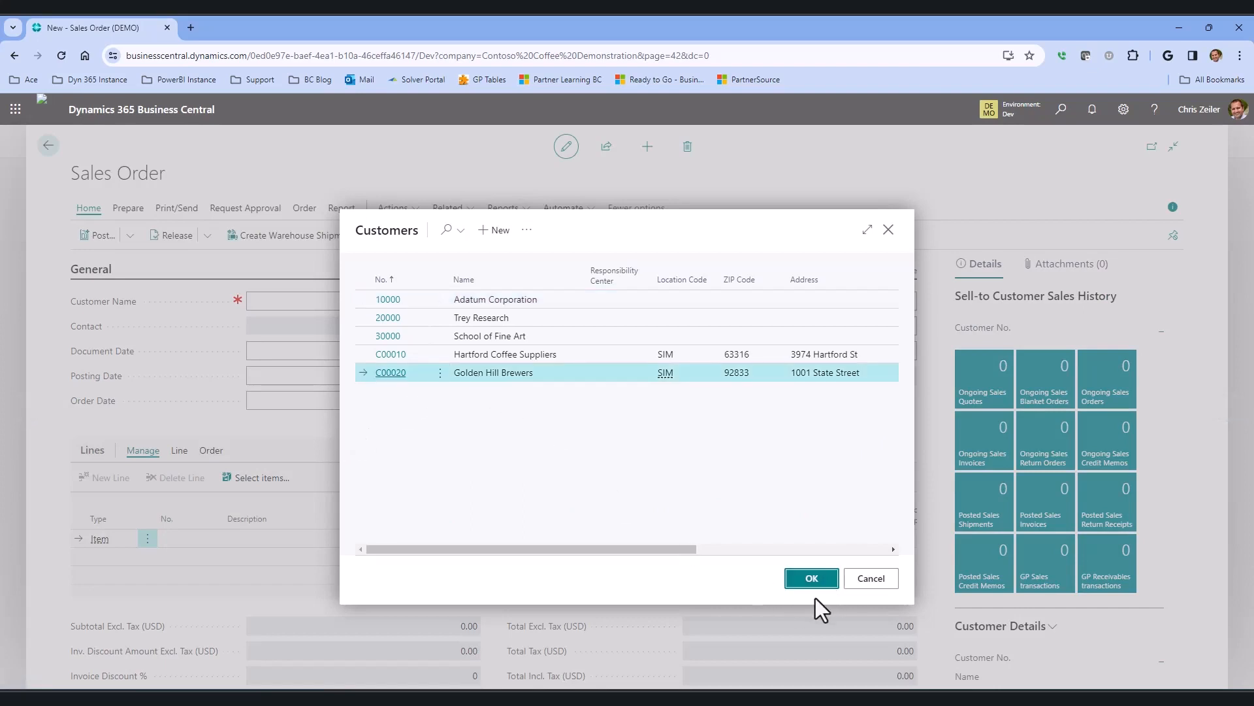
{"action": "left_click", "coordinate": [813, 580]}
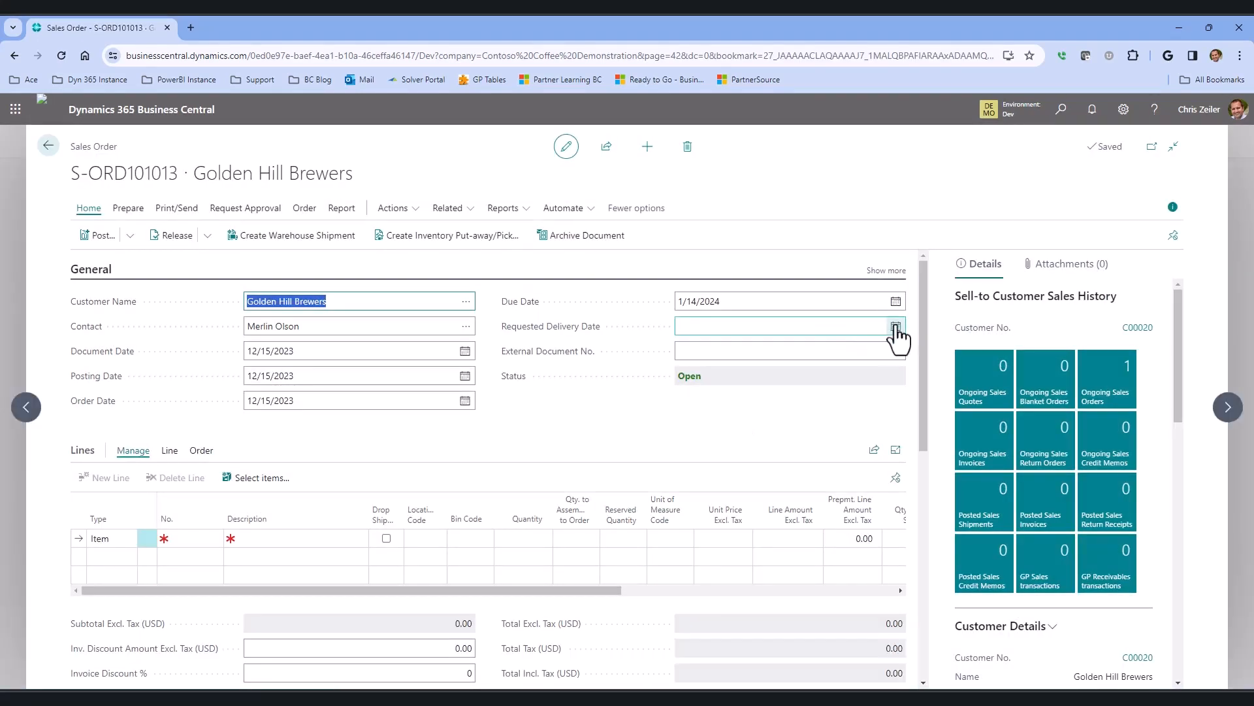
Set the order's requested delivery date to 1/31/2024.
{"action": "left_click", "coordinate": [896, 326]}
{"action": "left_click", "coordinate": [810, 347]}
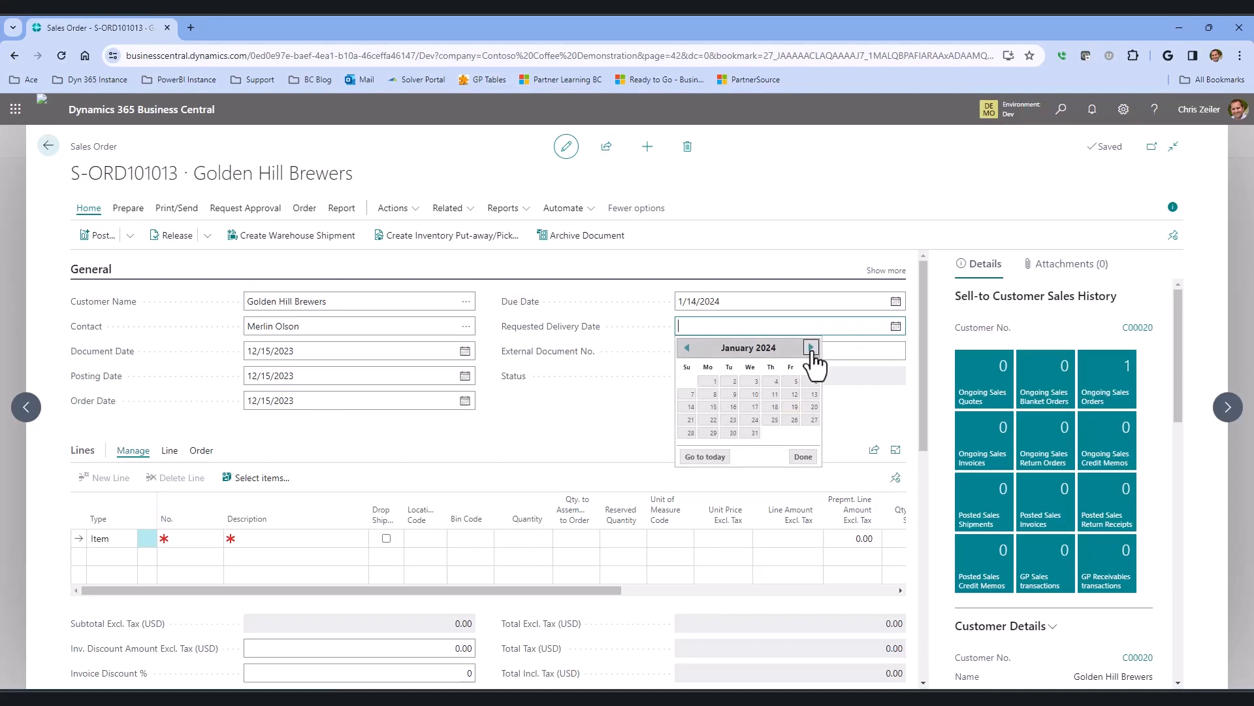
{"action": "left_click", "coordinate": [754, 433]}
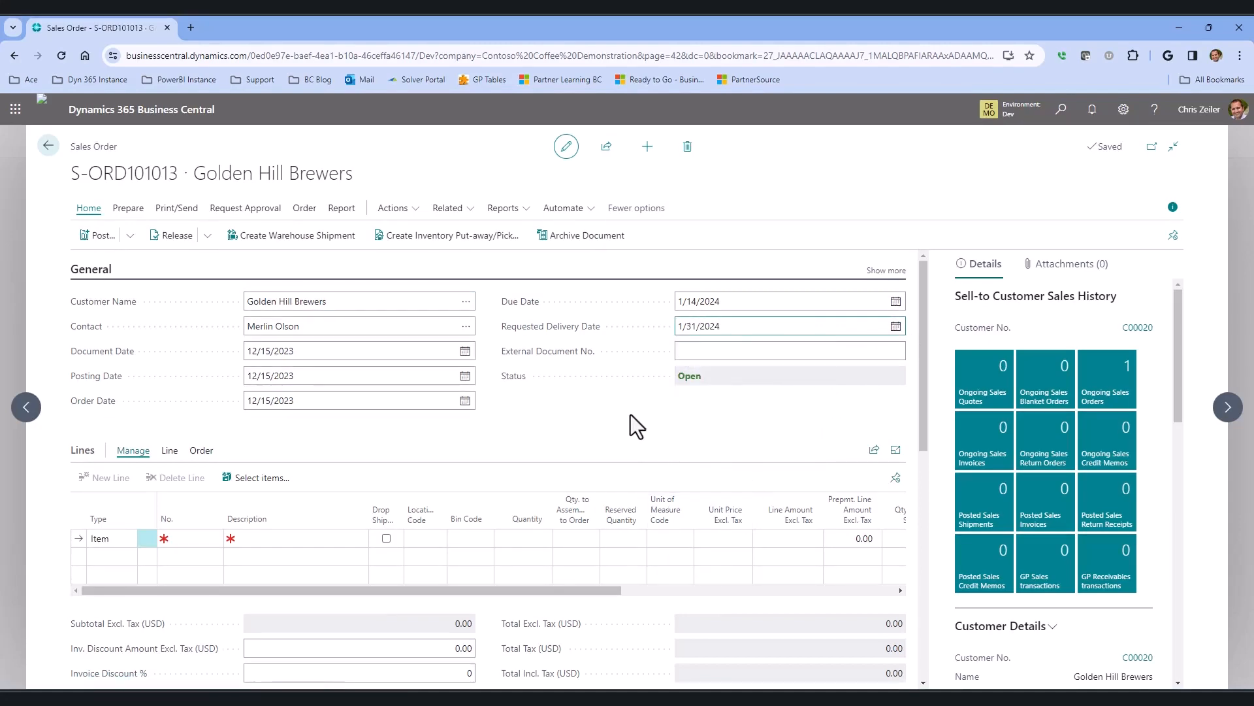
{"action": "scroll", "coordinate": [405, 487], "scroll_direction": "down", "scroll_amount": 1}
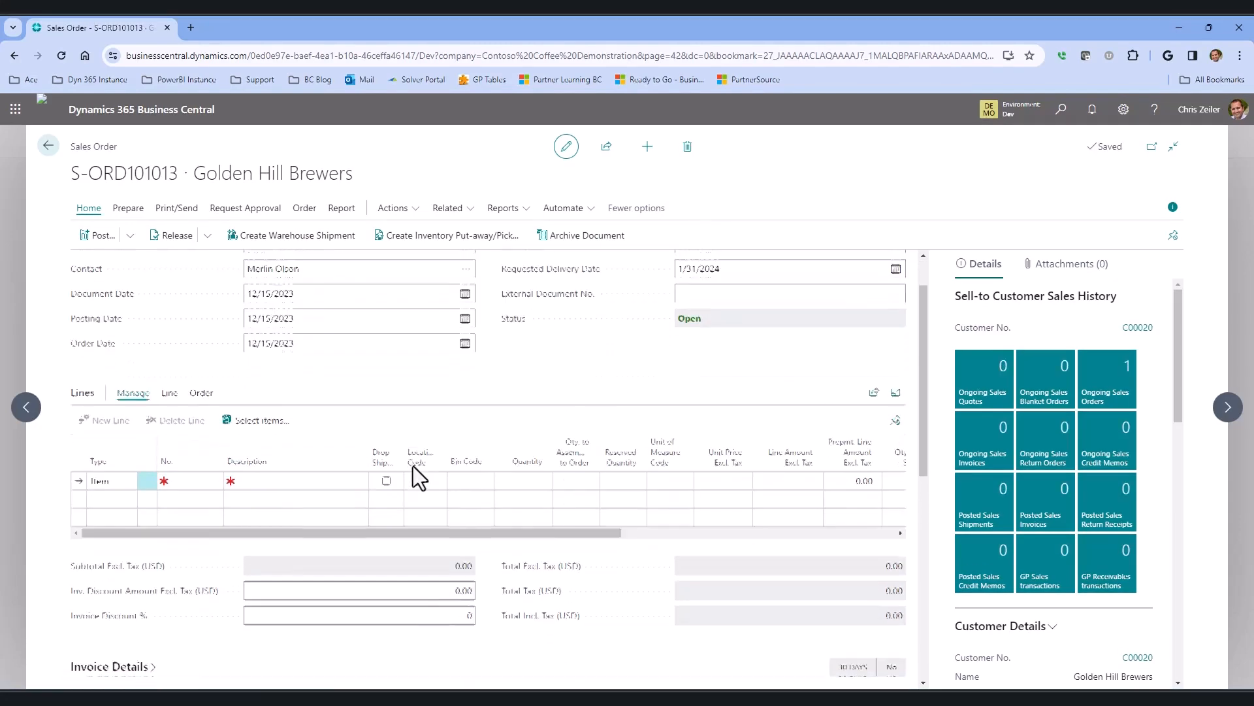
{"action": "scroll", "coordinate": [751, 349], "scroll_direction": "up", "scroll_amount": 1}
Enter ROASTER as the order's external document number.
{"action": "left_click", "coordinate": [737, 353]}
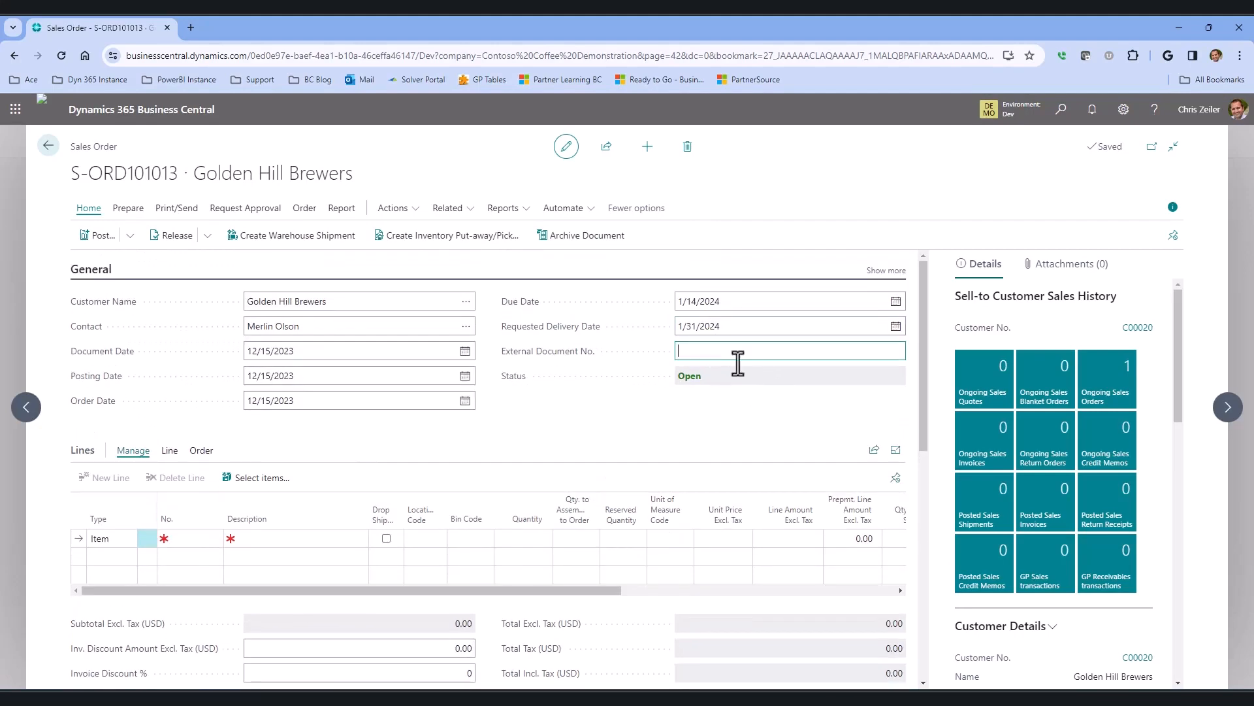
{"action": "type", "text": "ROASTER"}
Add a sales line for item RP-10101 (COOLER Coffee Roaster COF28) with quantity 1.
{"action": "left_click", "coordinate": [196, 539]}
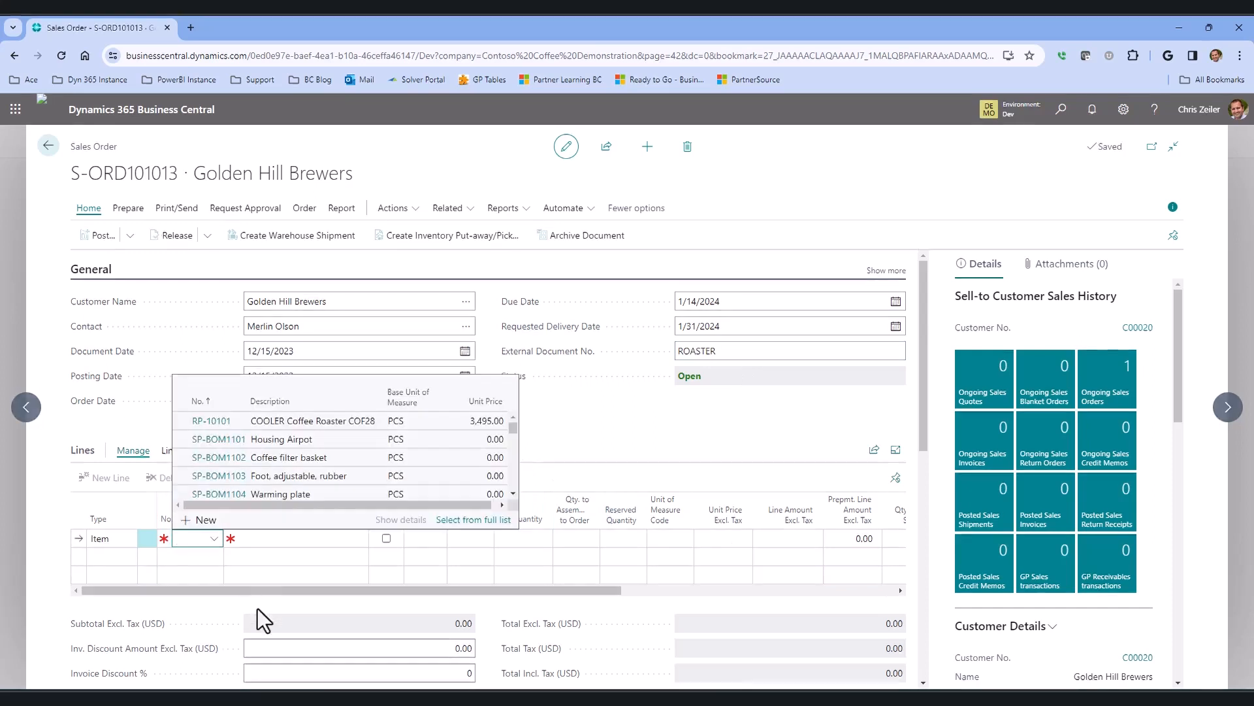
{"action": "left_click", "coordinate": [304, 423]}
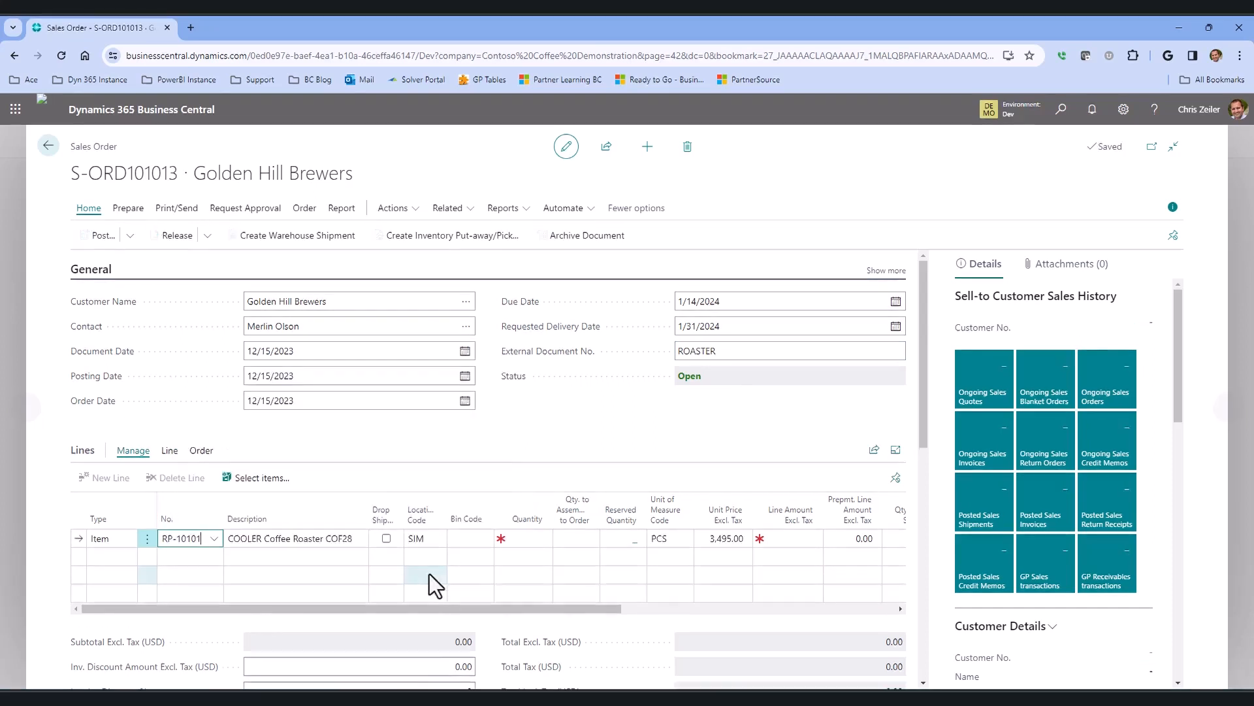
{"action": "left_click", "coordinate": [516, 540]}
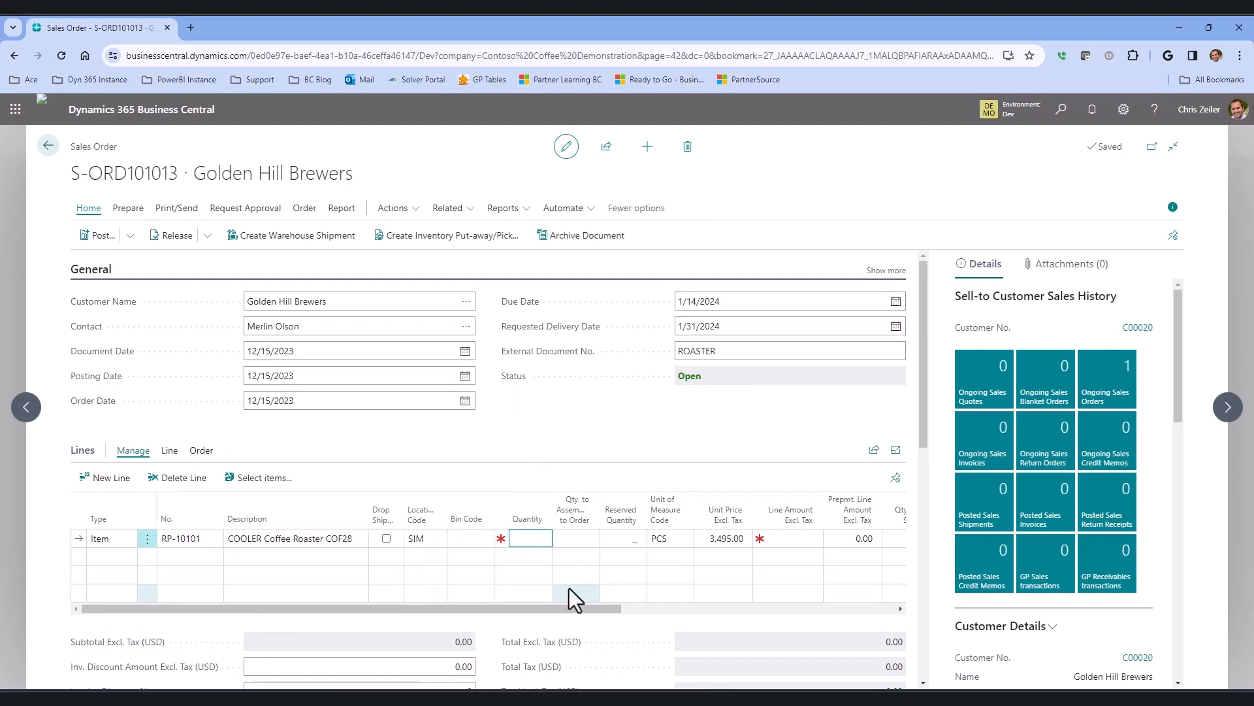
{"action": "type", "text": "1"}
{"action": "key", "text": "Tab"}
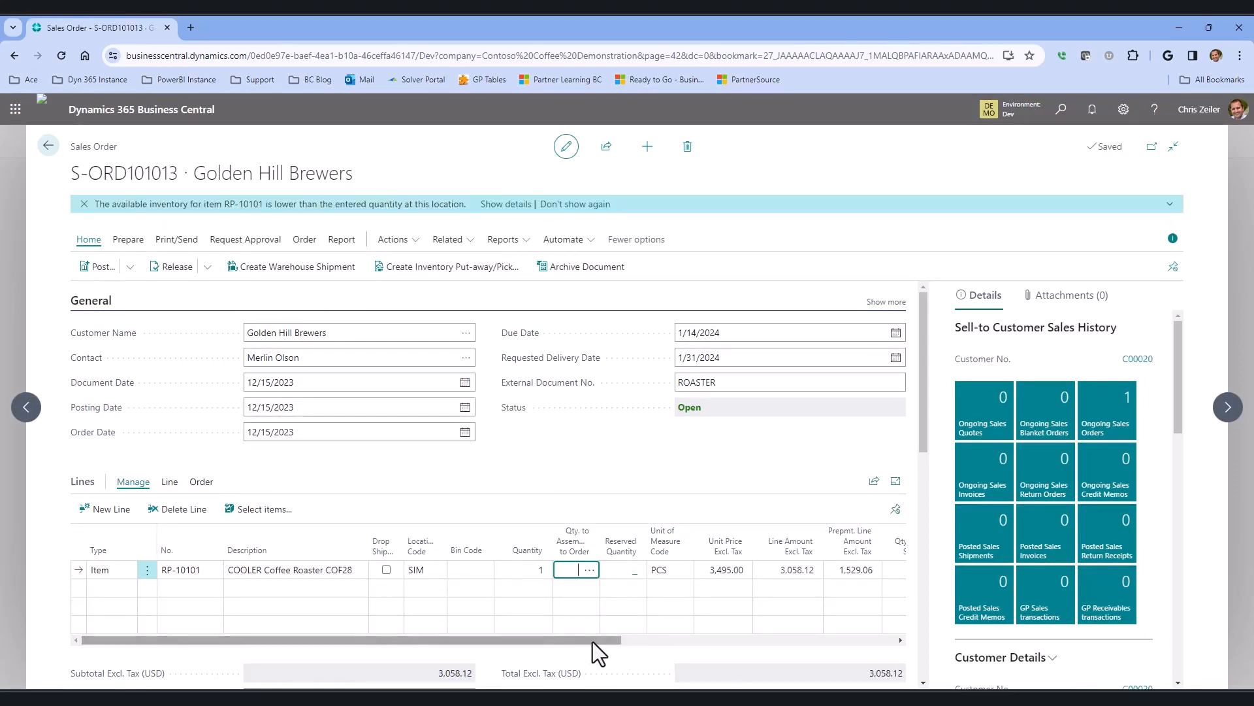
Set the line's prepayment line amount to 1,500.
{"action": "left_click_drag", "start_coordinate": [594, 642], "coordinate": [665, 641]}
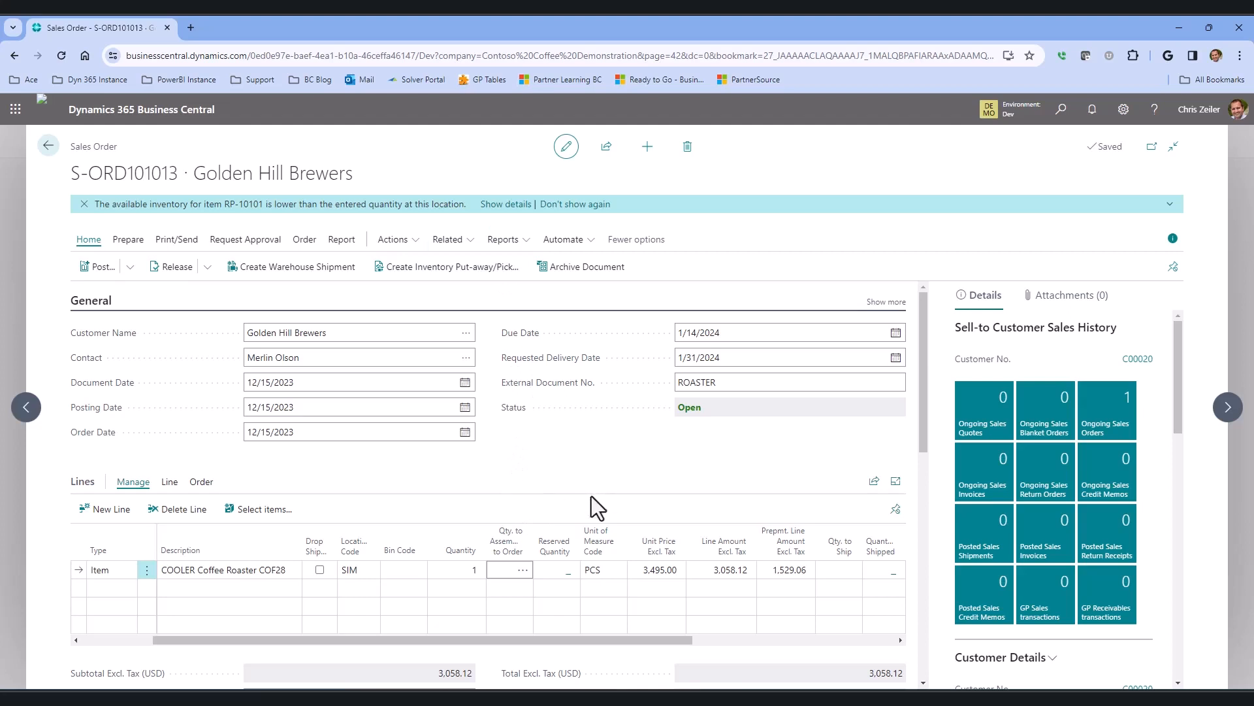
{"action": "left_click_drag", "start_coordinate": [622, 641], "coordinate": [504, 644]}
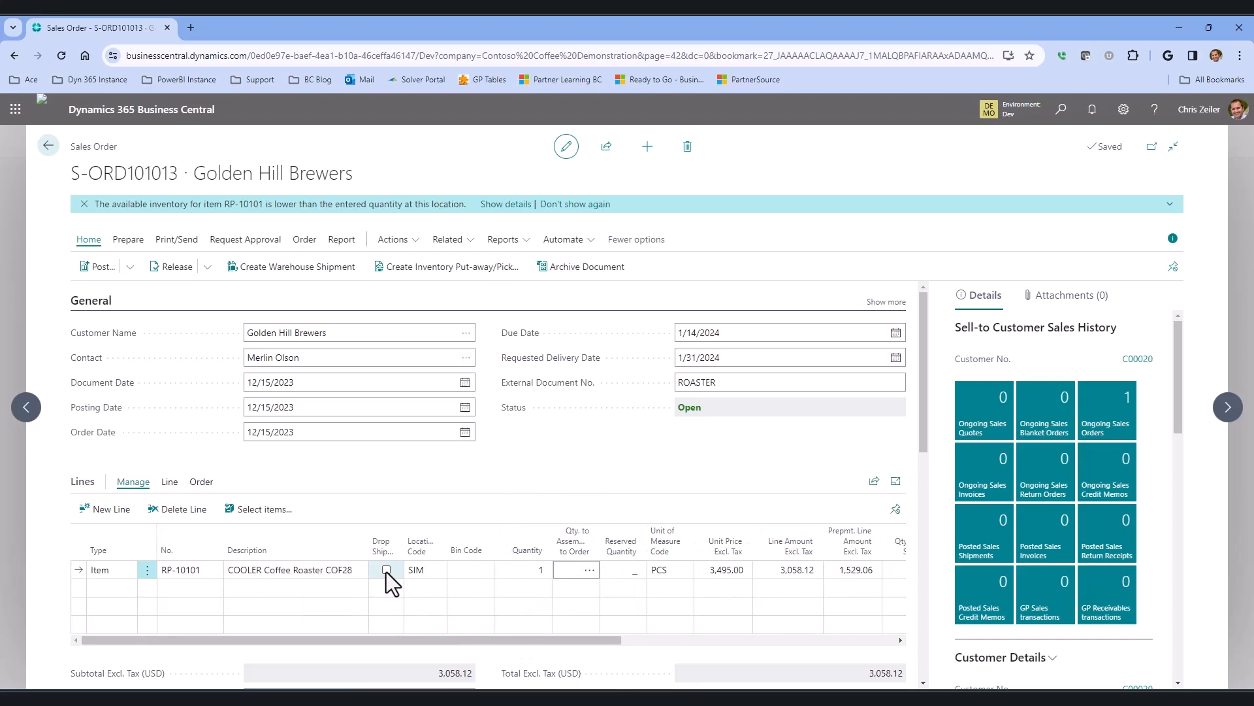
{"action": "left_click_drag", "start_coordinate": [601, 640], "coordinate": [729, 632]}
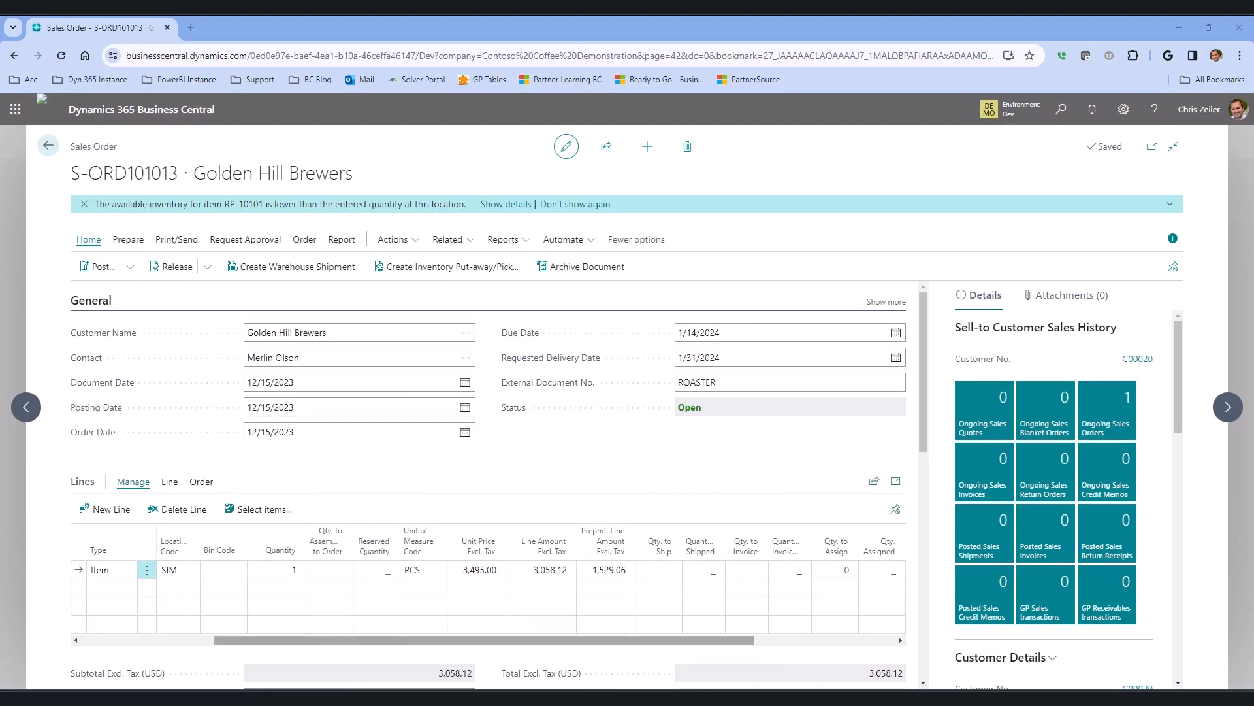
{"action": "left_click", "coordinate": [595, 569]}
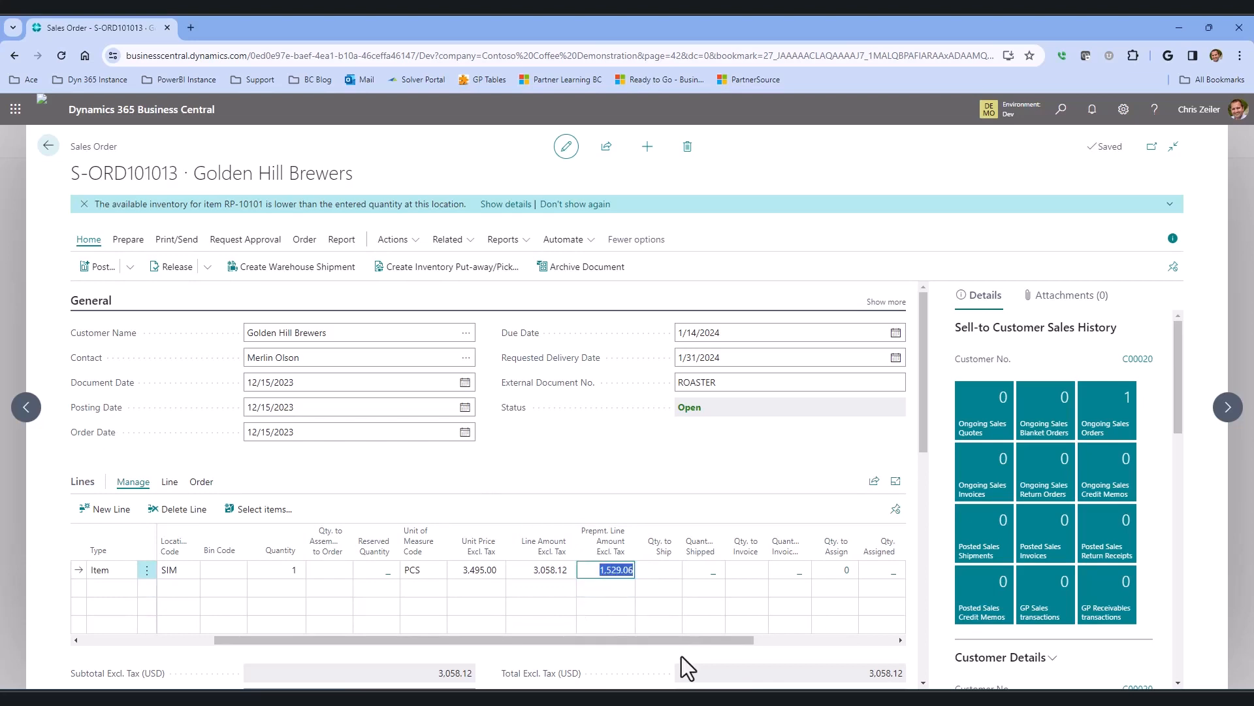
{"action": "type", "text": "1500300"}
{"action": "key", "text": "BackSpace"}
{"action": "key", "text": "BackSpace"}
{"action": "key", "text": "BackSpace"}
{"action": "key", "text": "Tab"}
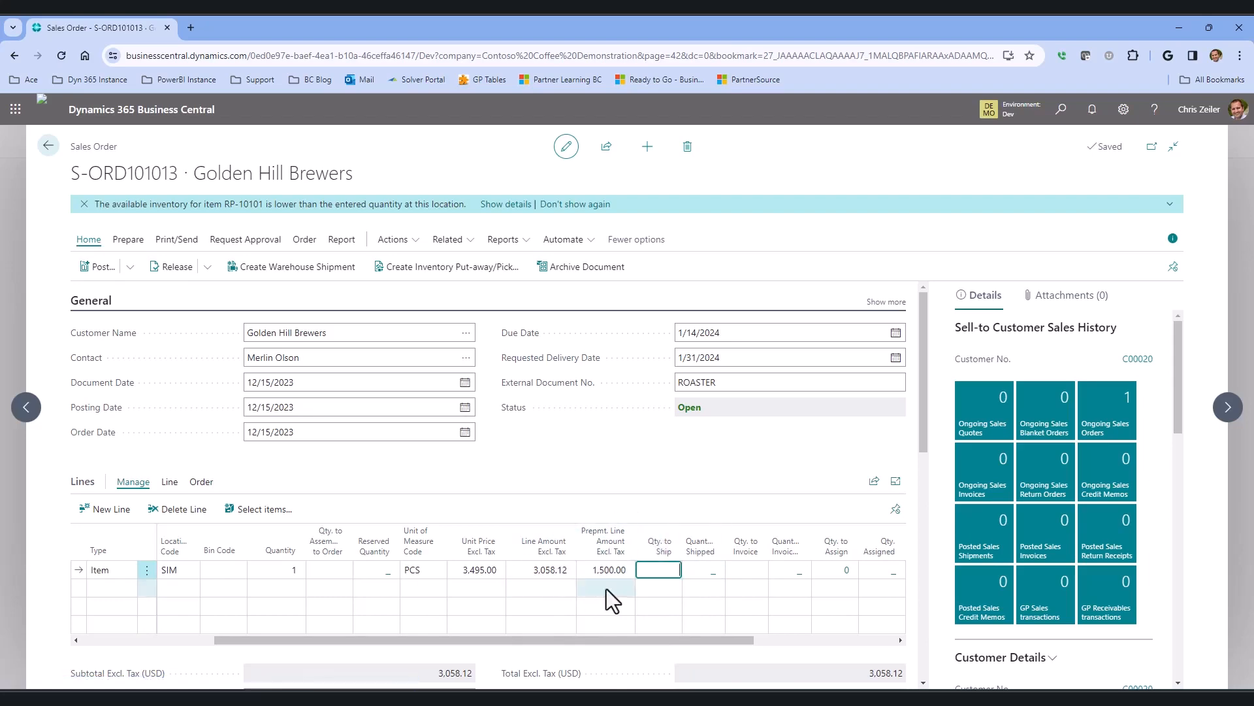
Post the prepayment invoice for the sales order and confirm.
{"action": "scroll", "coordinate": [644, 581], "scroll_direction": "down", "scroll_amount": 1}
{"action": "scroll", "coordinate": [635, 576], "scroll_direction": "up", "scroll_amount": 1}
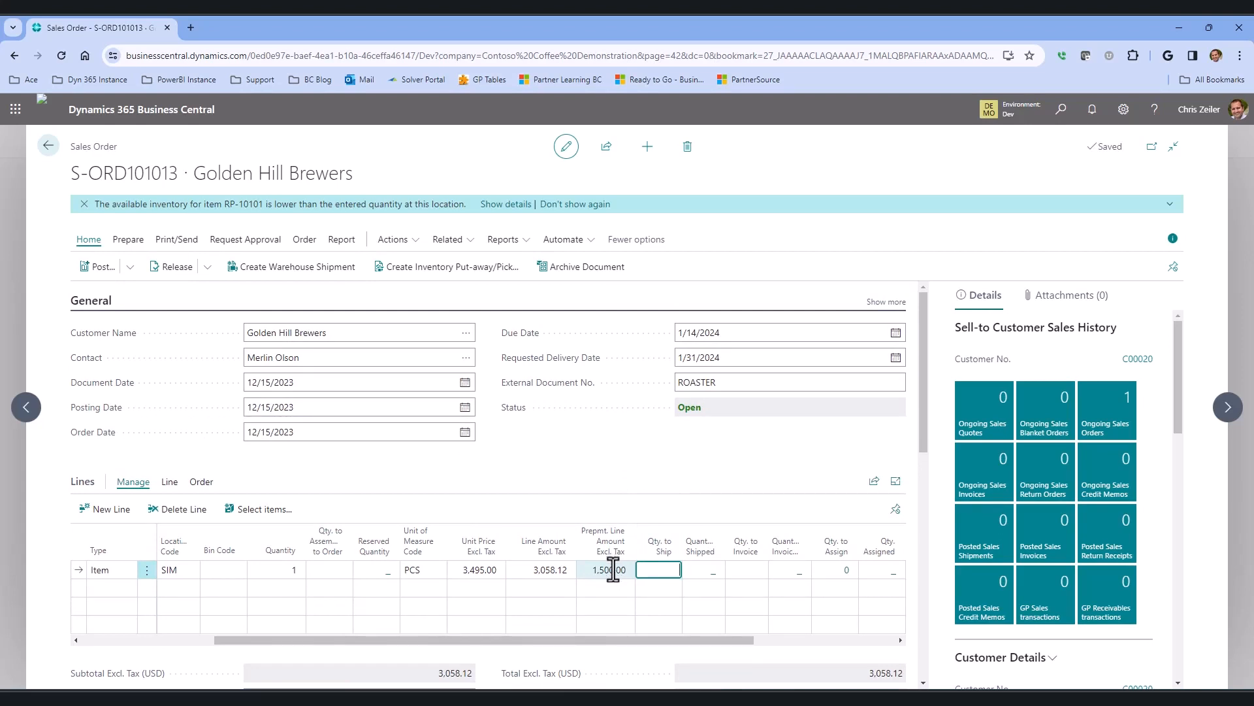
{"action": "left_click", "coordinate": [398, 239]}
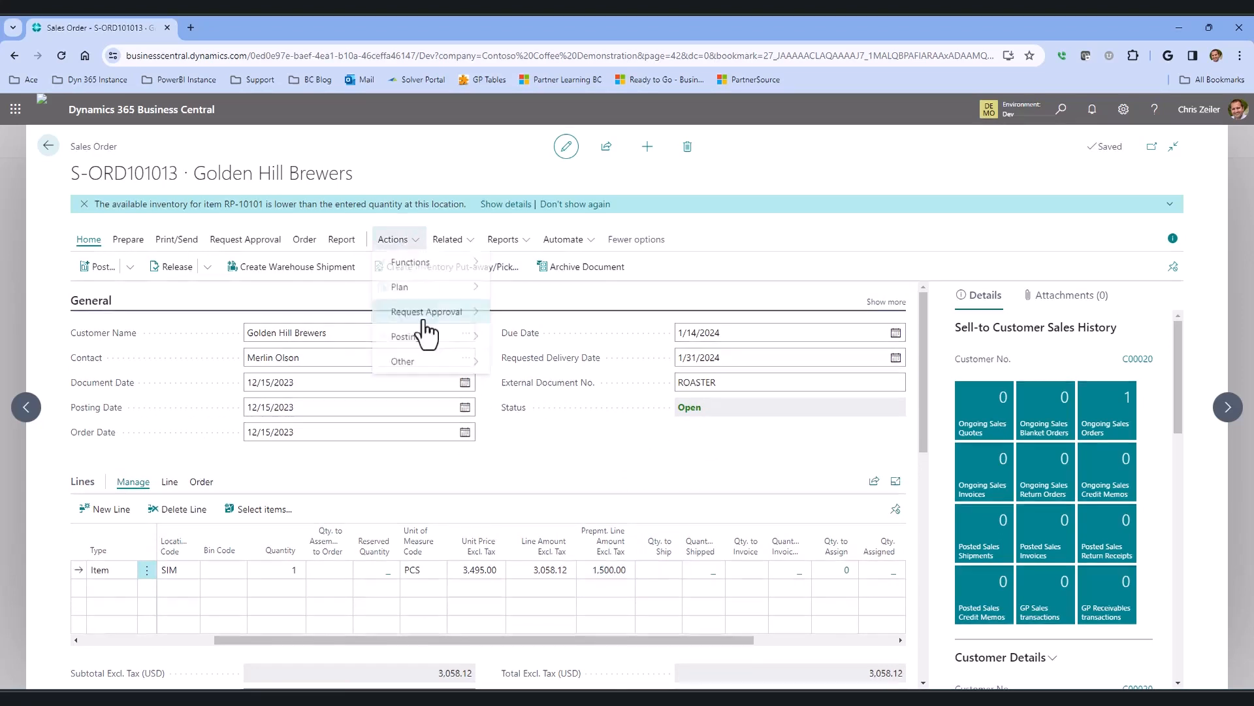
{"action": "mouse_move", "coordinate": [444, 340]}
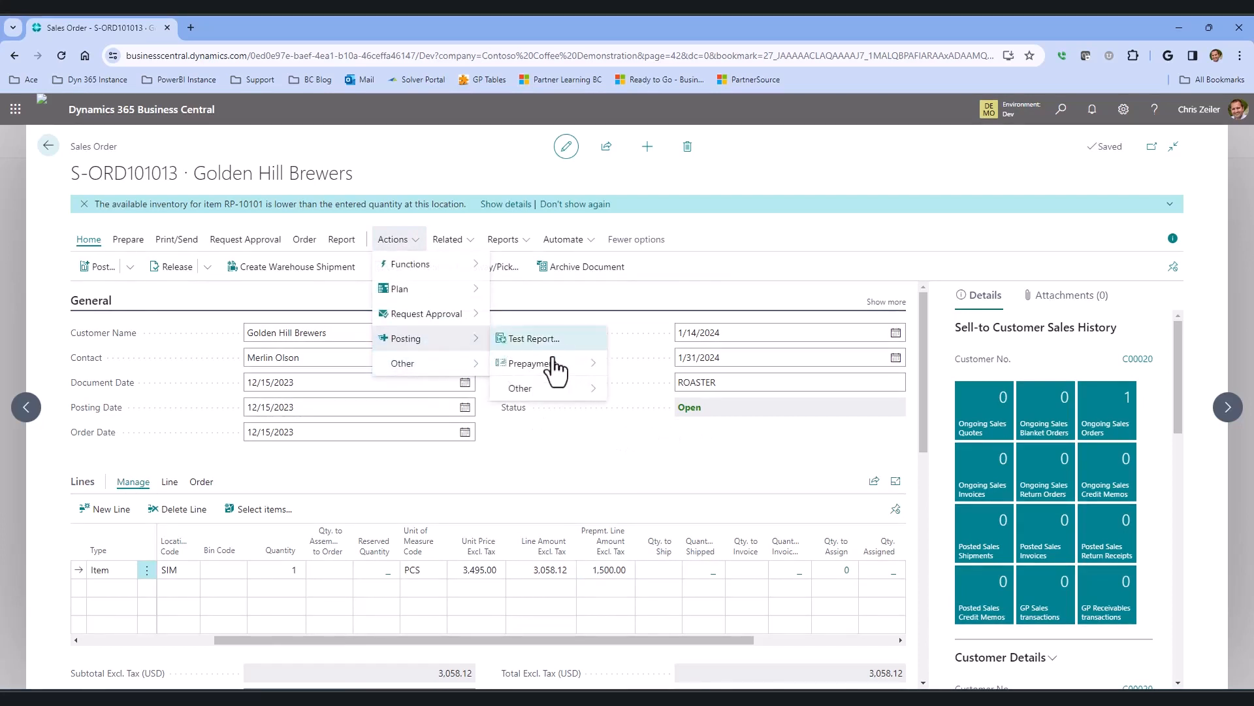
{"action": "mouse_move", "coordinate": [559, 367]}
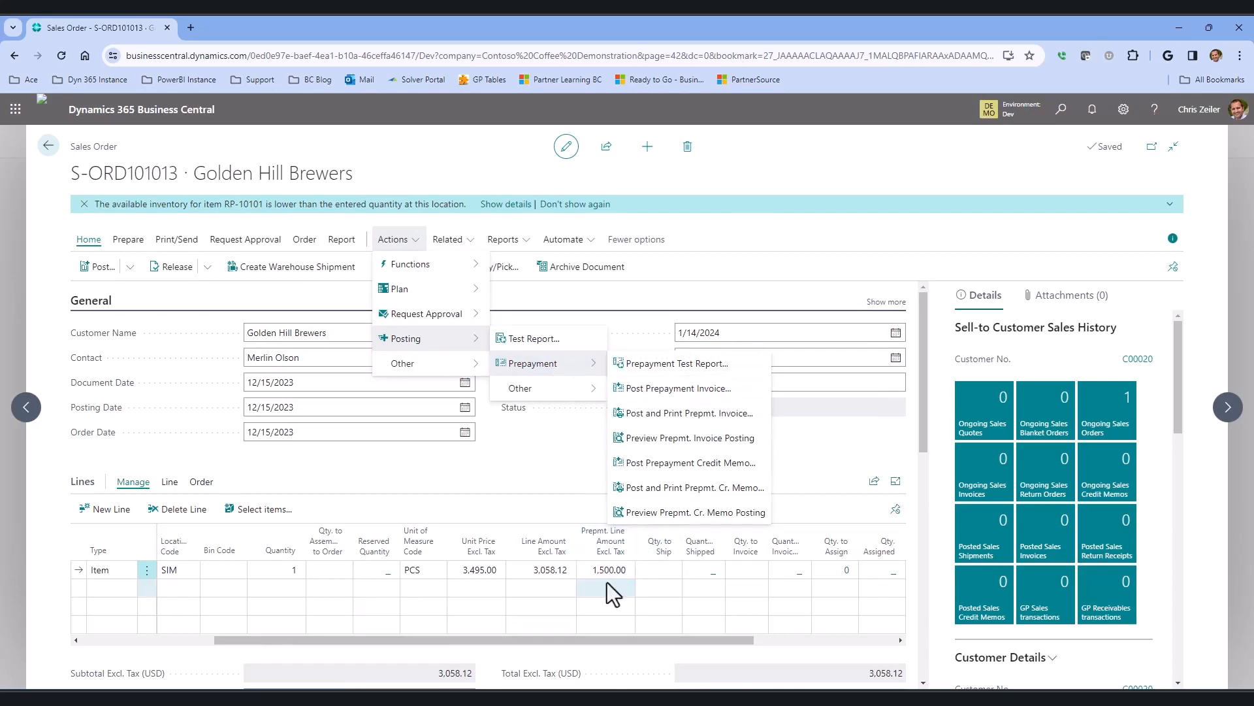
{"action": "left_click", "coordinate": [721, 390]}
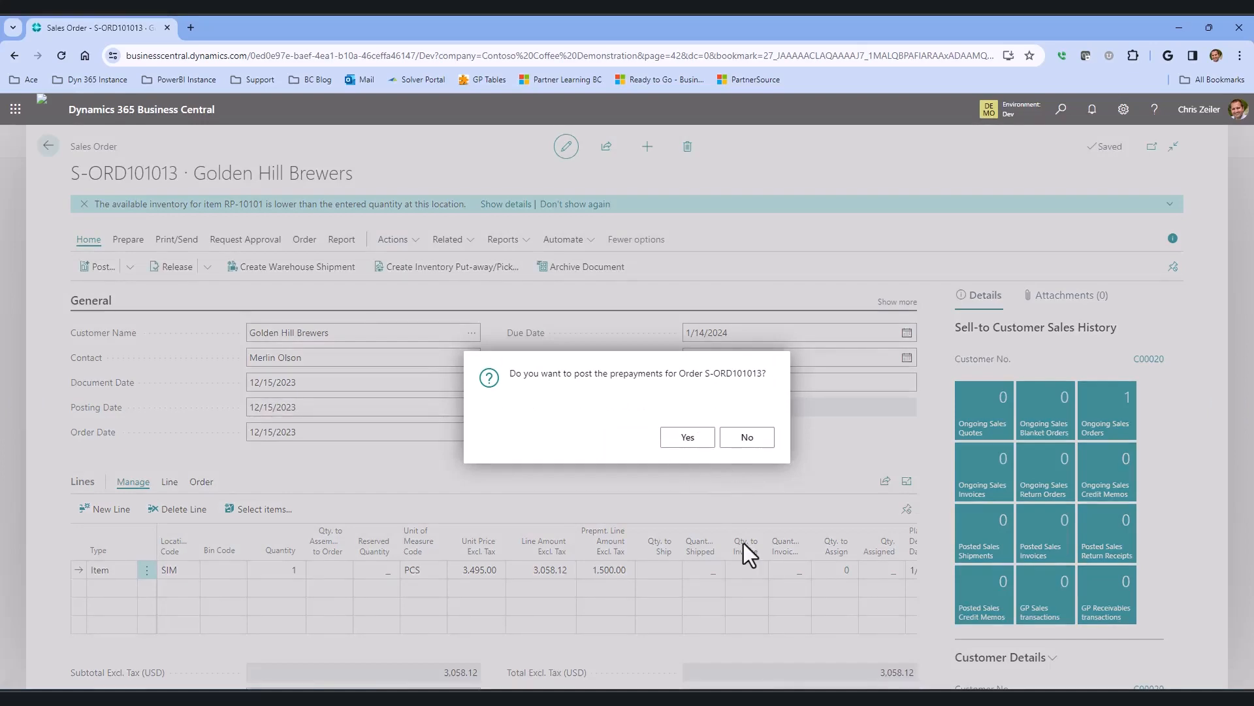
{"action": "left_click", "coordinate": [687, 436]}
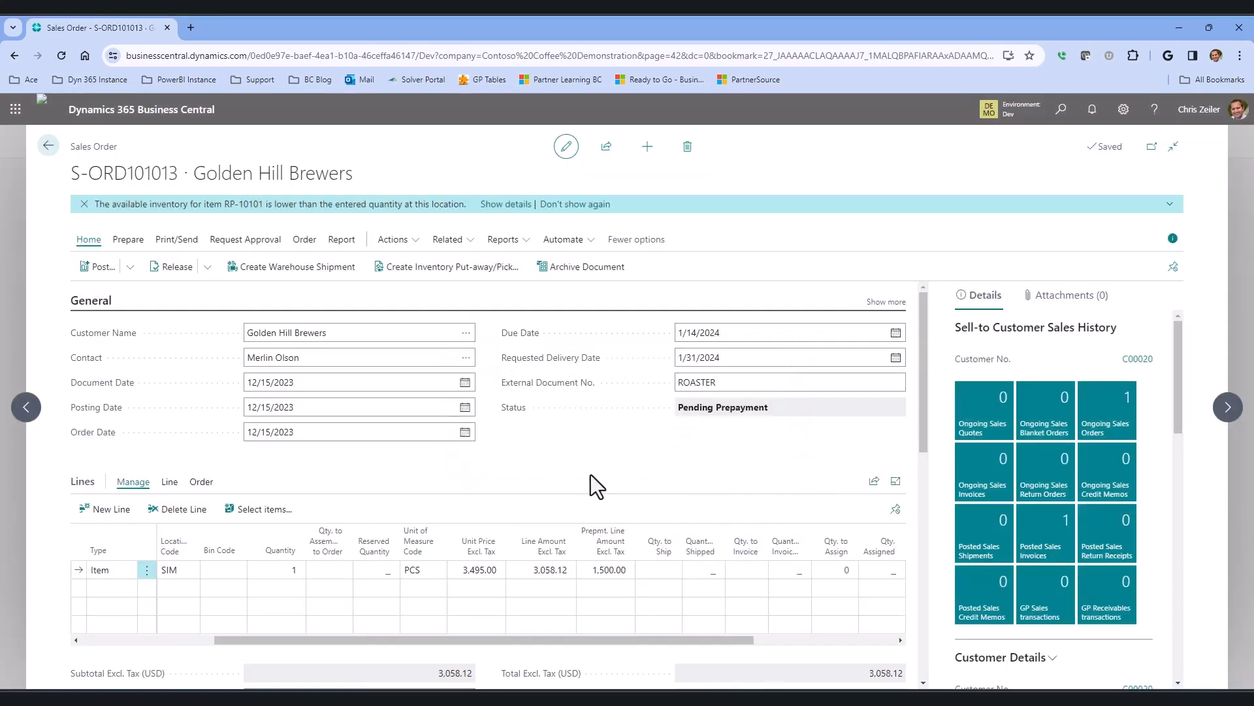
Open the order's posted prepayment invoices, then return to the sales order.
{"action": "left_click", "coordinate": [468, 248]}
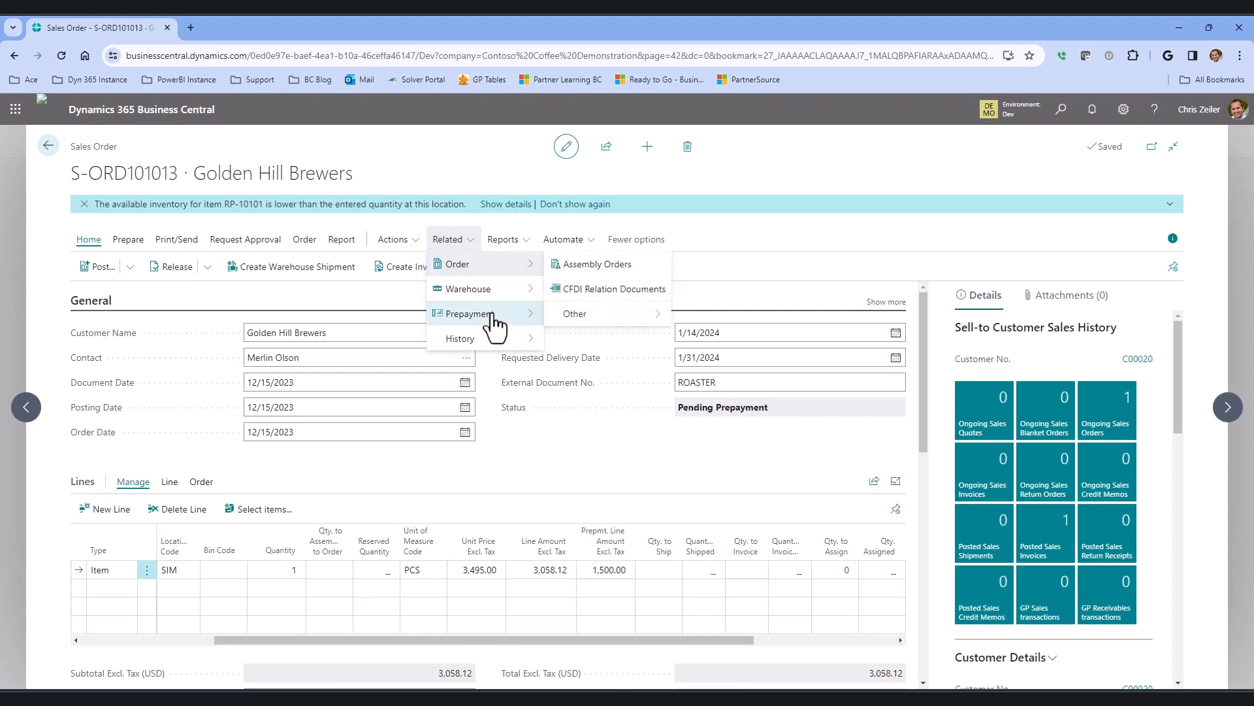
{"action": "left_click", "coordinate": [646, 315]}
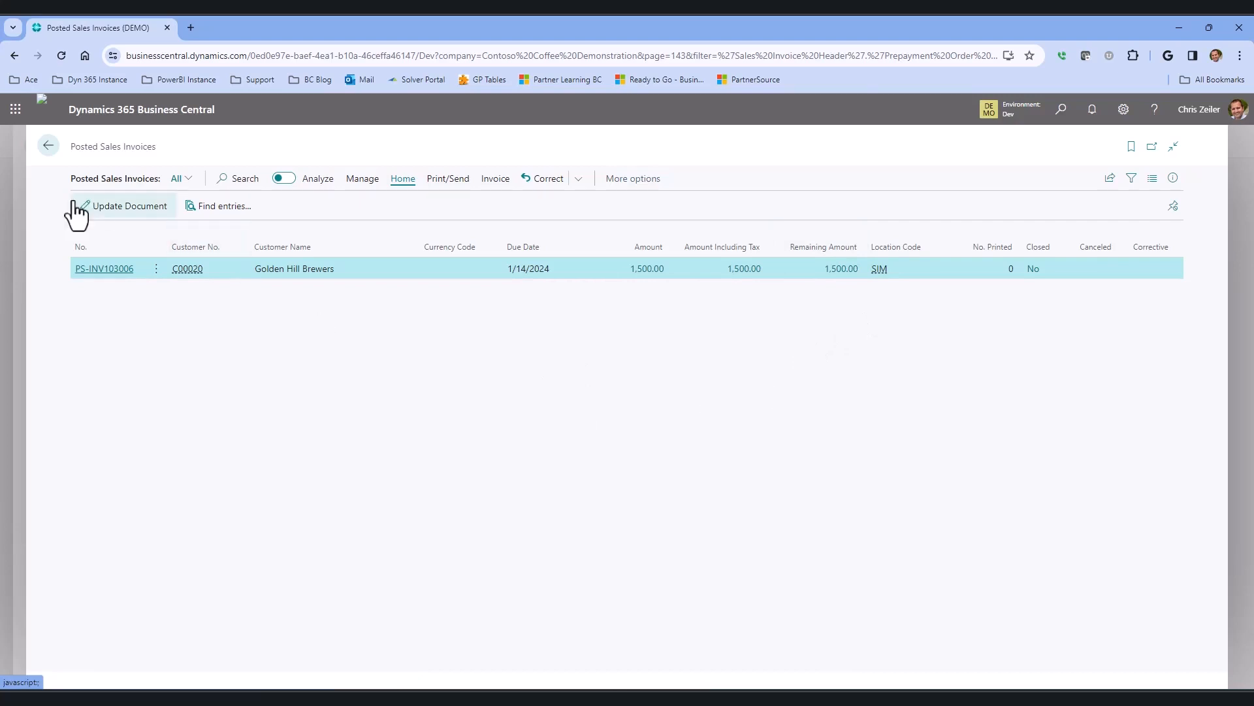
{"action": "left_click", "coordinate": [48, 145]}
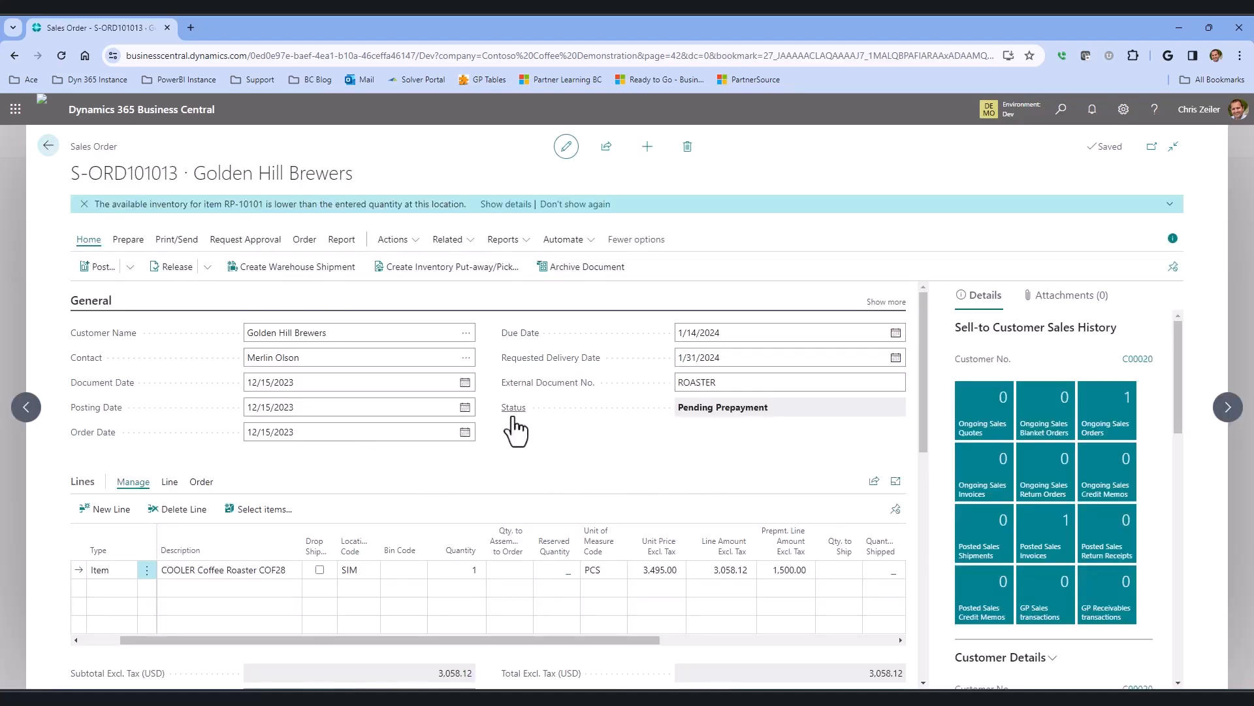
Go back to the sales orders list and open Golden Hill Brewers' customer ledger entries from the balance.
{"action": "mouse_move", "coordinate": [518, 424]}
{"action": "left_click", "coordinate": [48, 145]}
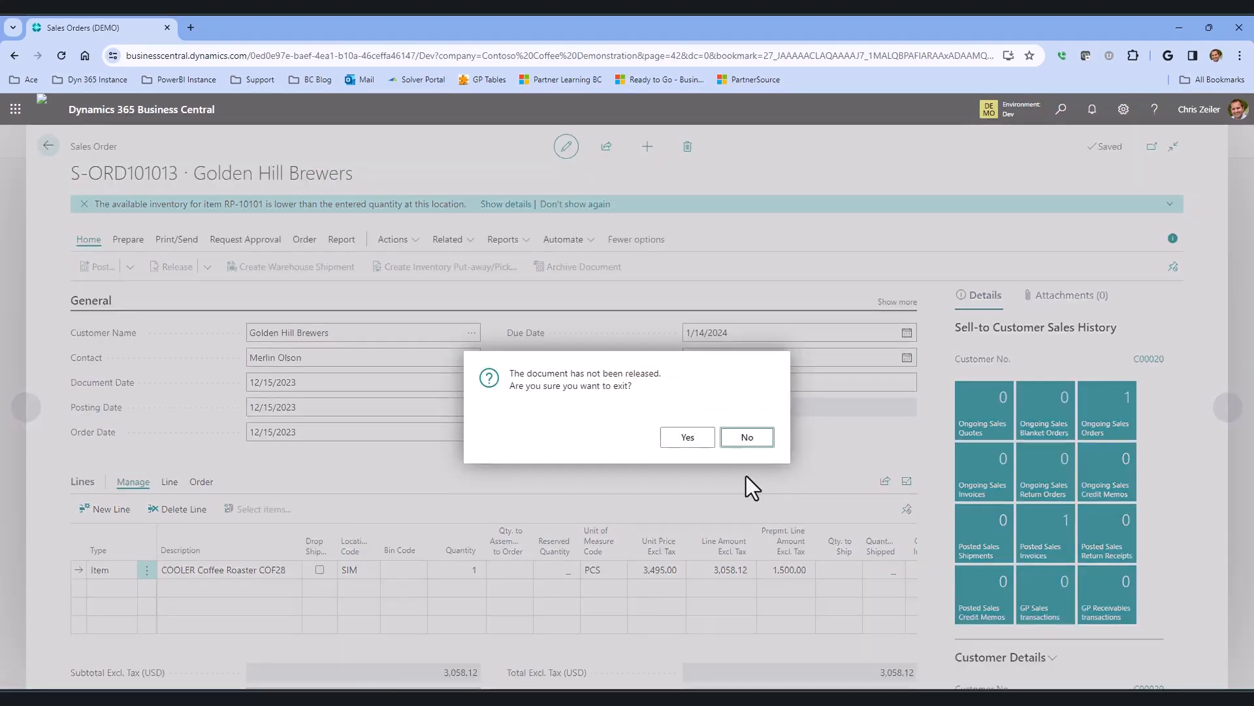
{"action": "left_click", "coordinate": [683, 439]}
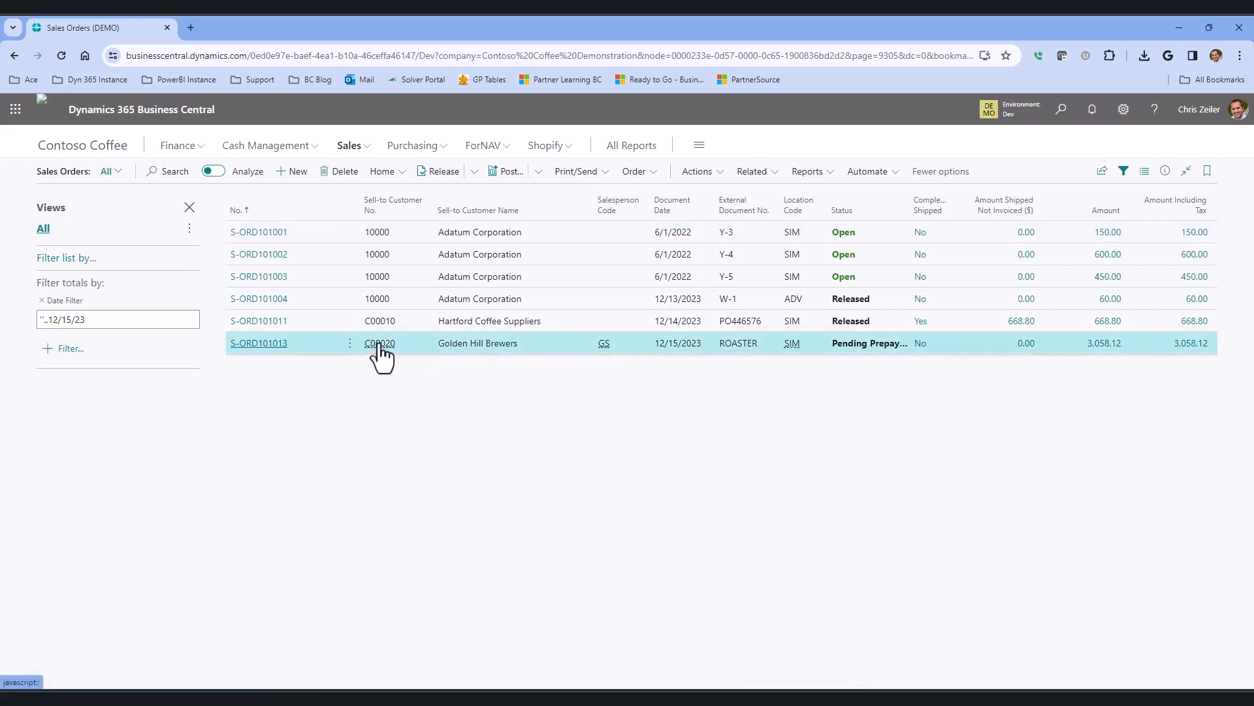
{"action": "mouse_move", "coordinate": [379, 345]}
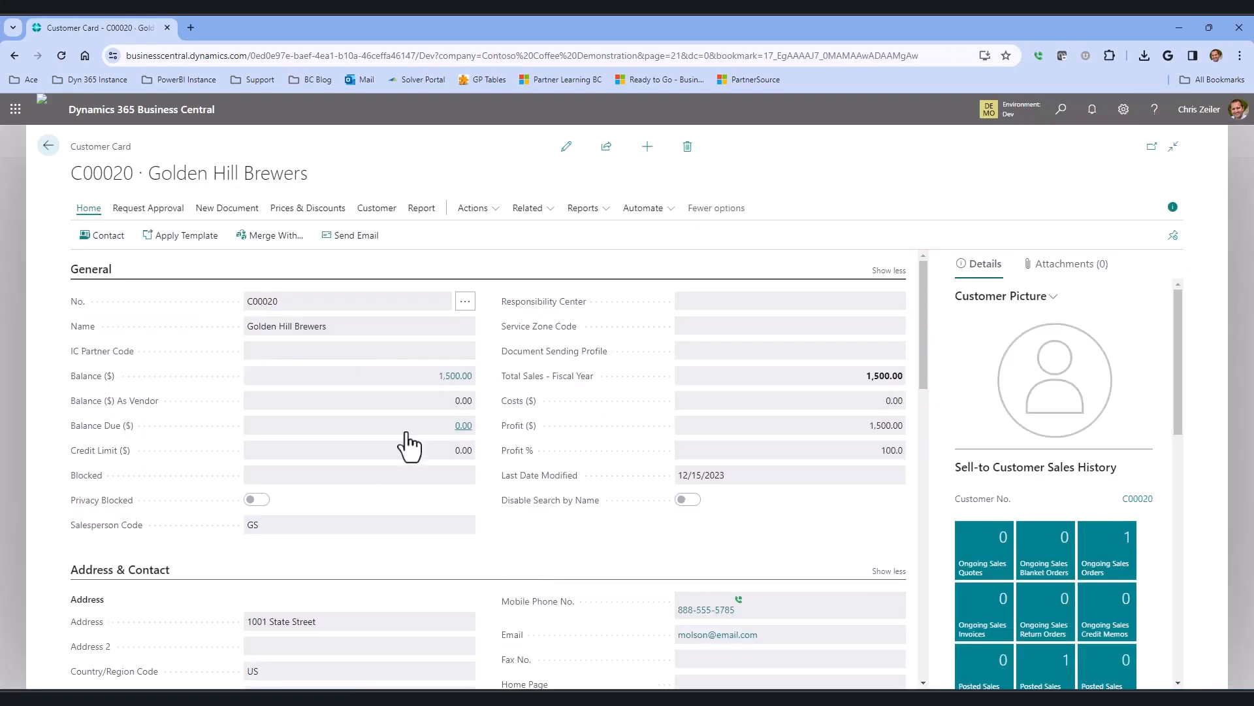
{"action": "left_click", "coordinate": [464, 390]}
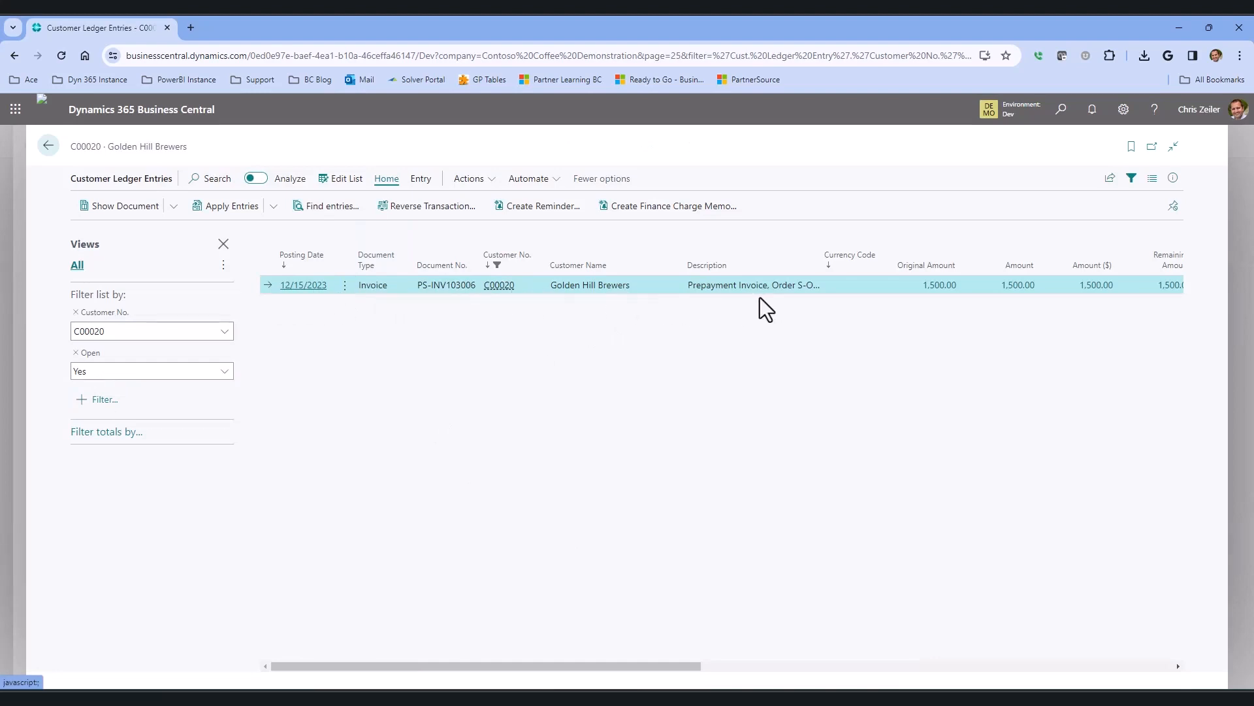
Widen the description column and open the posted prepayment invoice to review its lines.
{"action": "left_click_drag", "start_coordinate": [822, 248], "coordinate": [904, 258]}
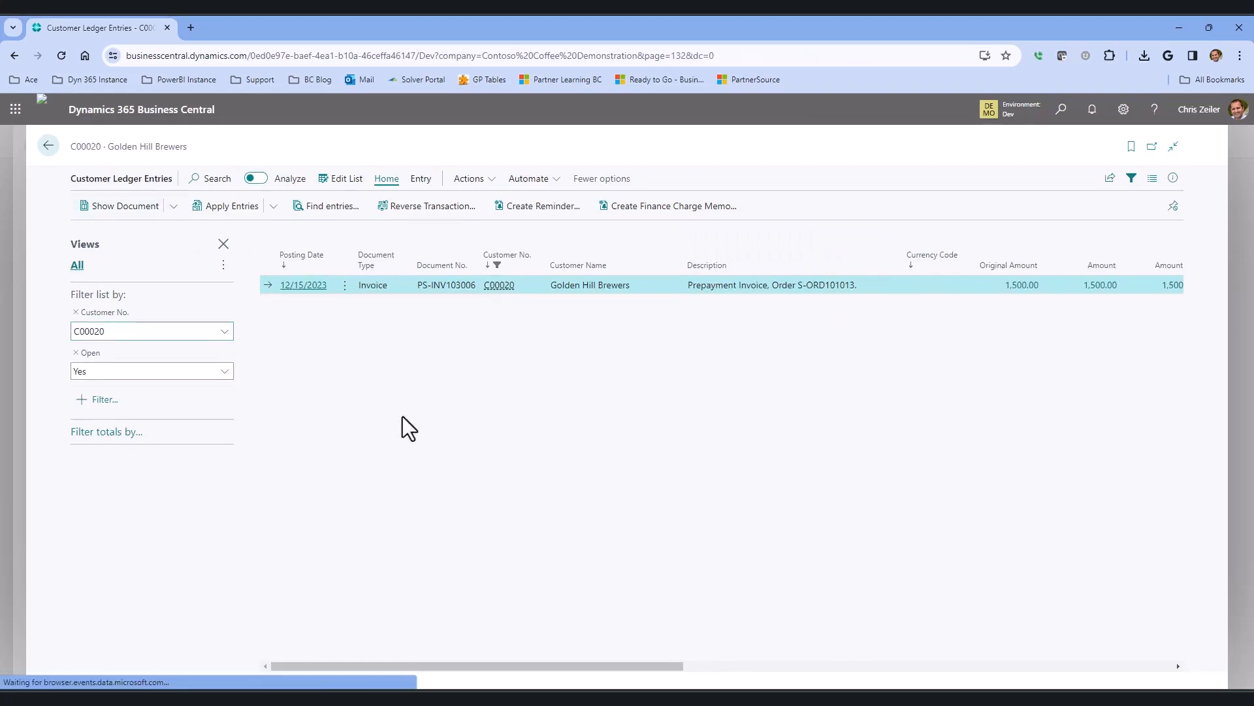
{"action": "scroll", "coordinate": [759, 591], "scroll_direction": "down", "scroll_amount": 5}
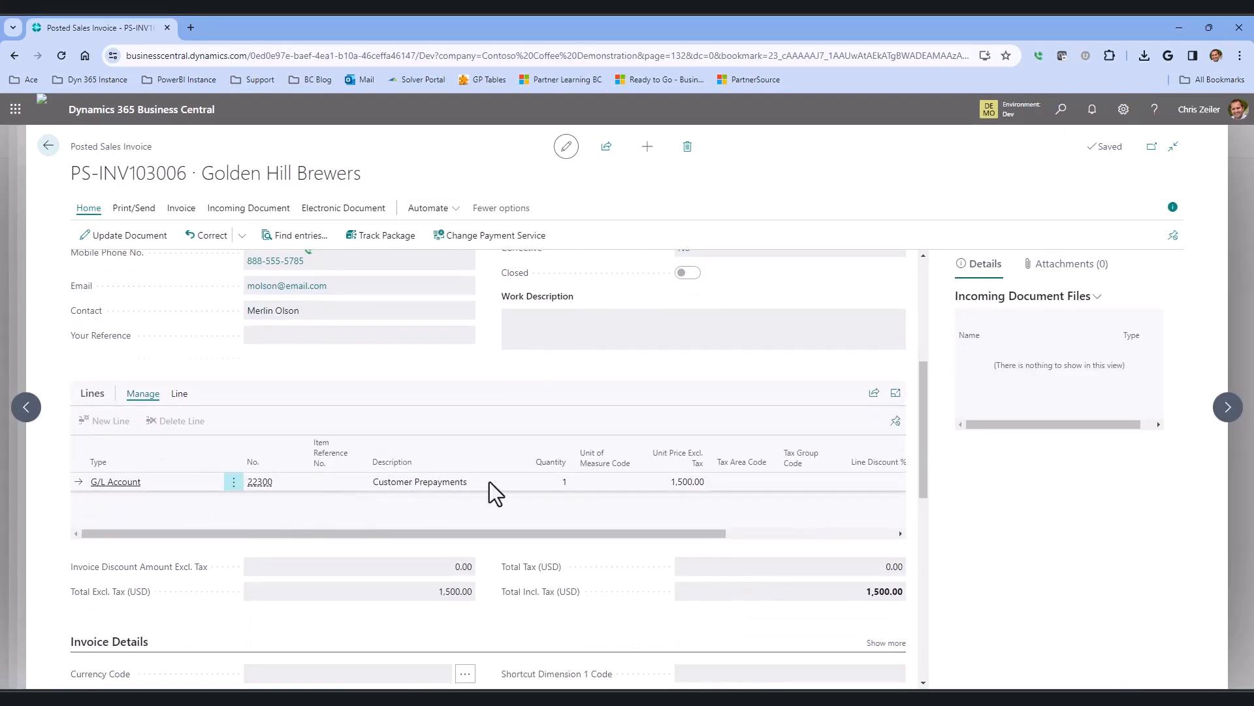
{"action": "scroll", "coordinate": [549, 477], "scroll_direction": "up", "scroll_amount": 5}
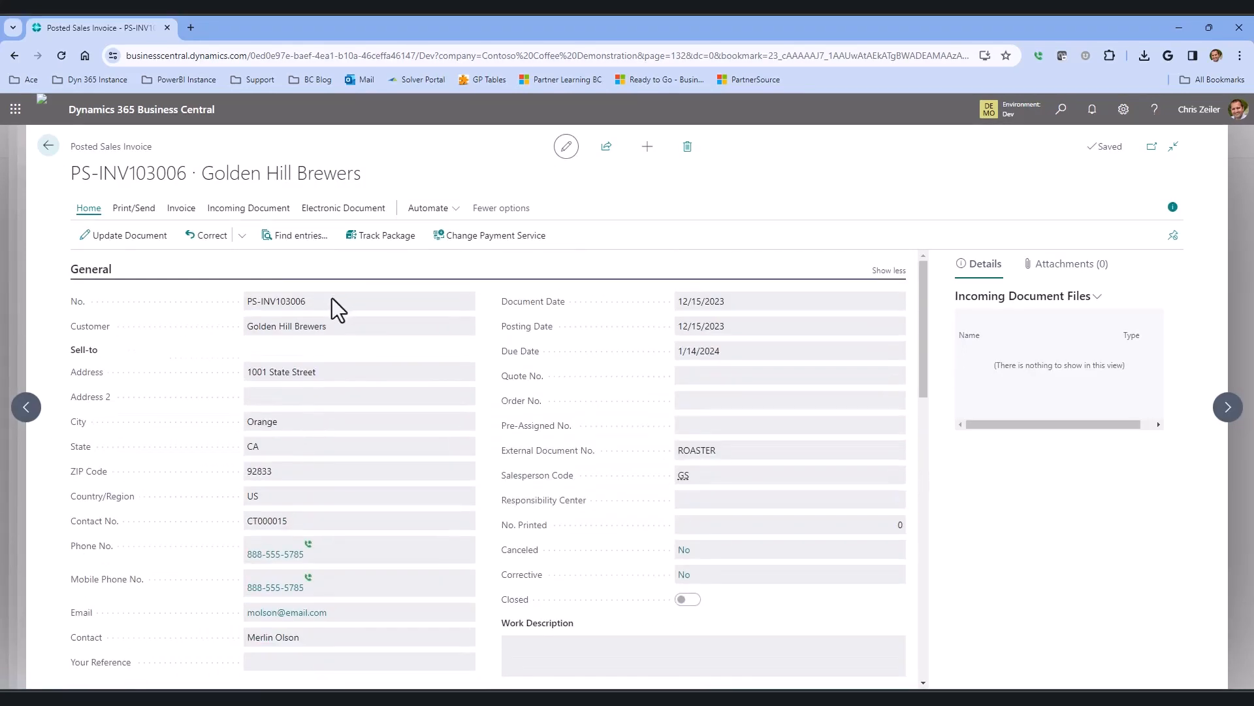
Print-preview the posted prepayment invoice, zoom in to examine it, and close the preview.
{"action": "left_click", "coordinate": [134, 208]}
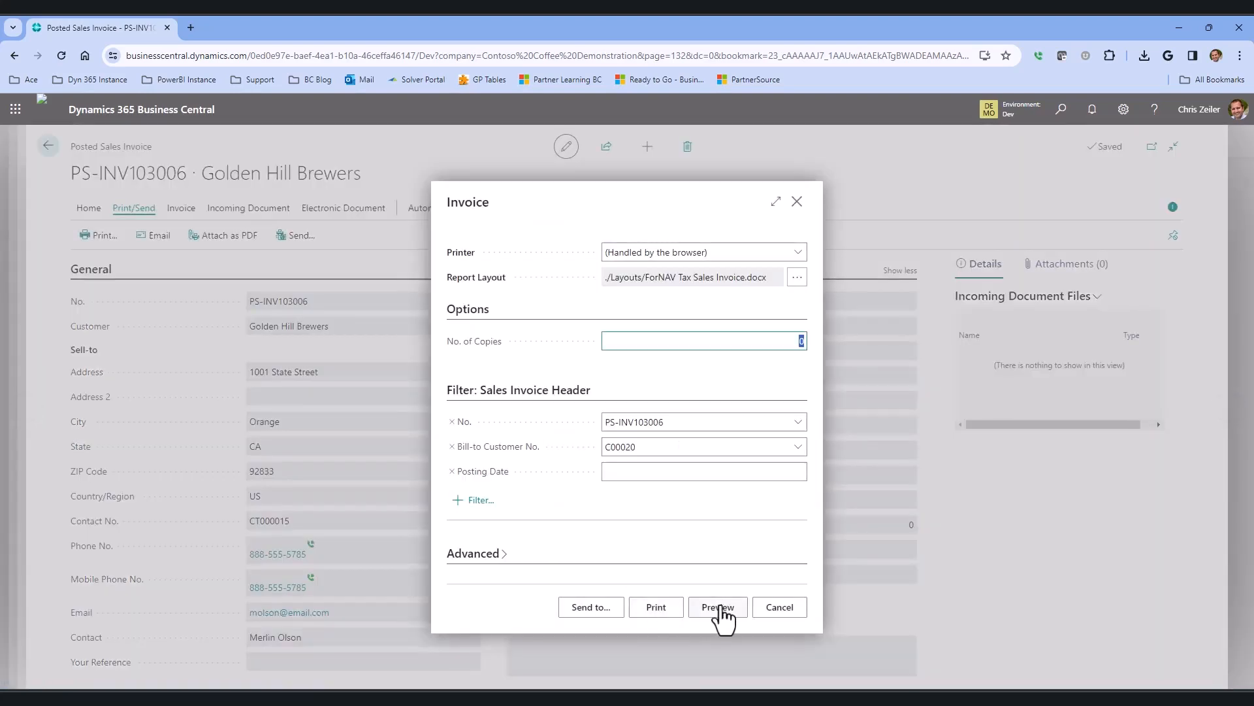
{"action": "left_click", "coordinate": [718, 607]}
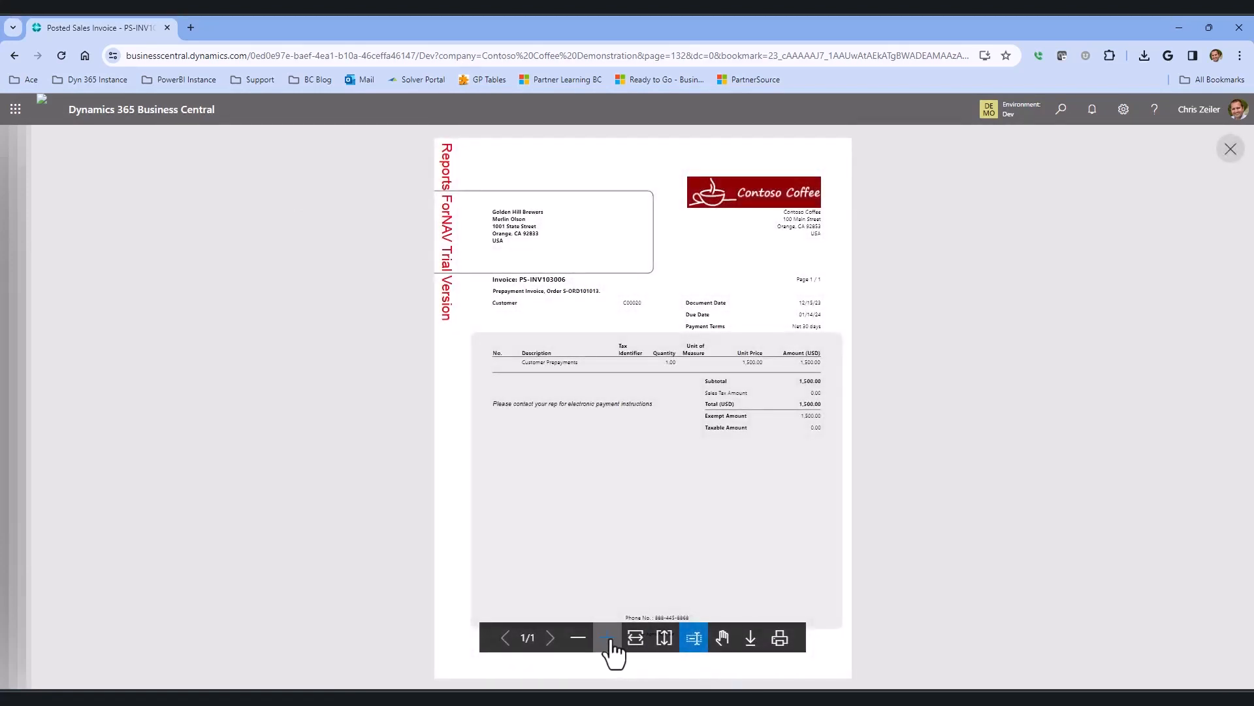
{"action": "left_click", "coordinate": [607, 637]}
{"action": "scroll", "coordinate": [653, 539], "scroll_direction": "up", "scroll_amount": 3}
{"action": "scroll", "coordinate": [724, 444], "scroll_direction": "down", "scroll_amount": 1}
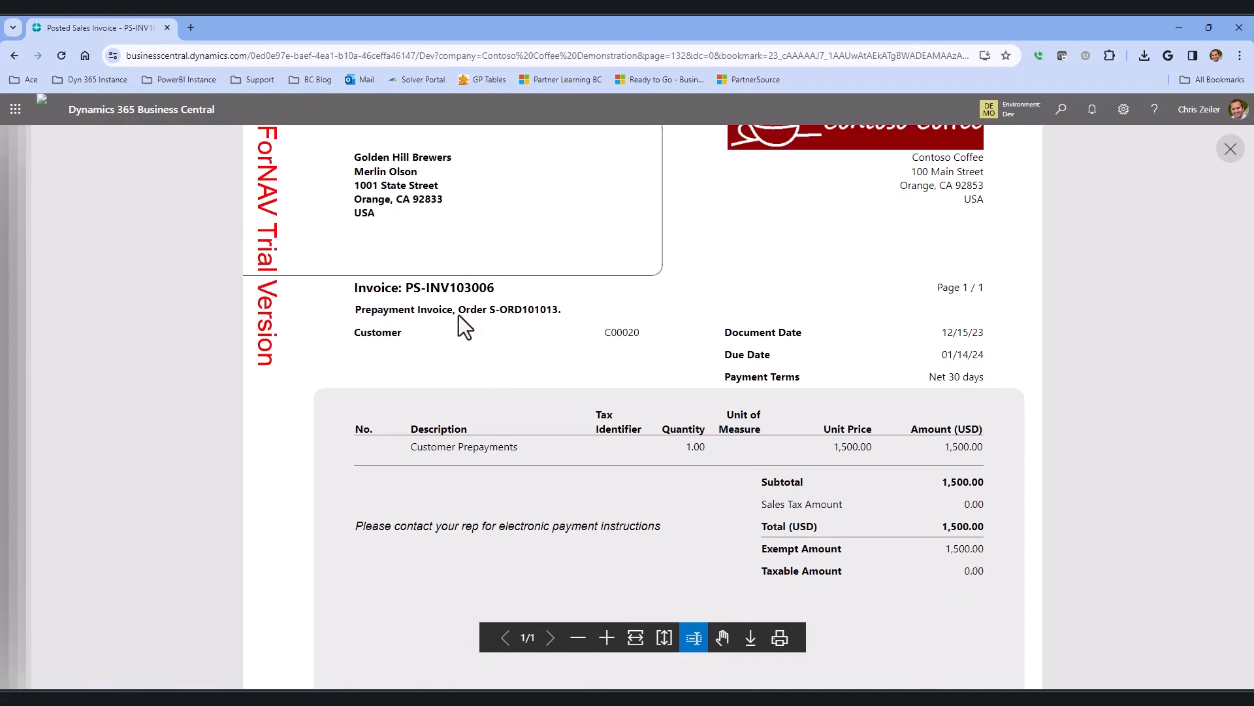
{"action": "double_click", "coordinate": [531, 310]}
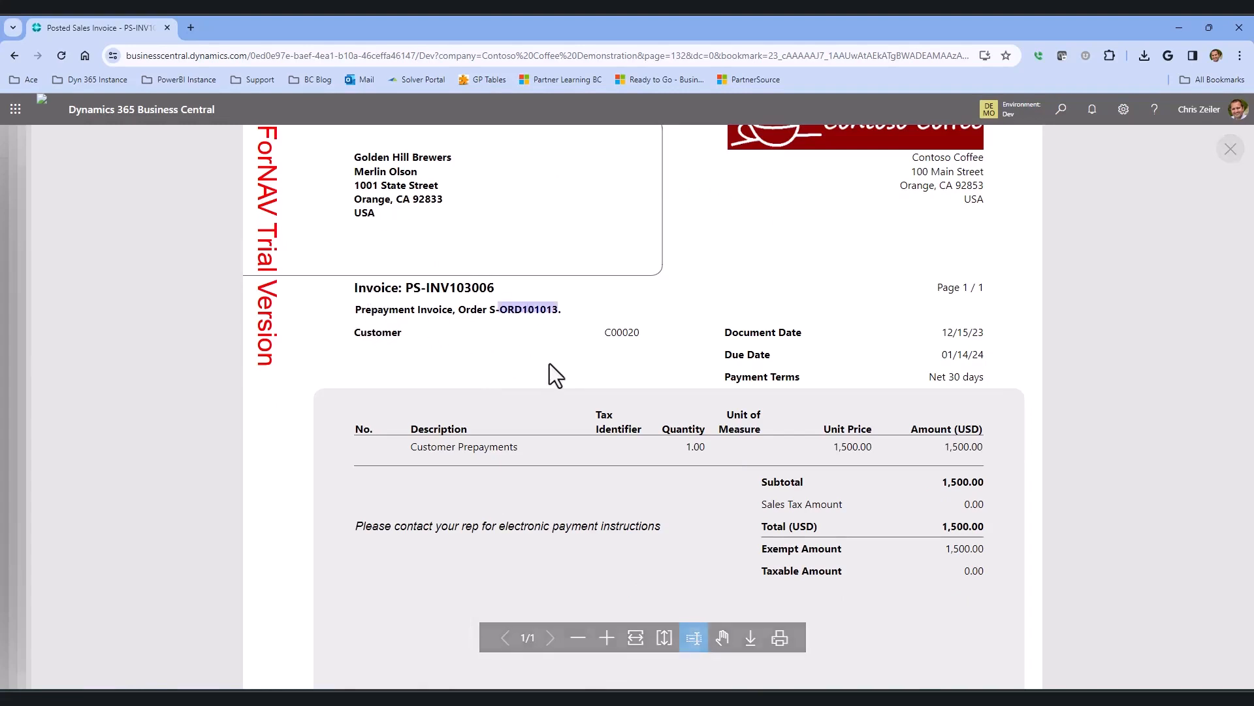
{"action": "left_click", "coordinate": [1231, 149]}
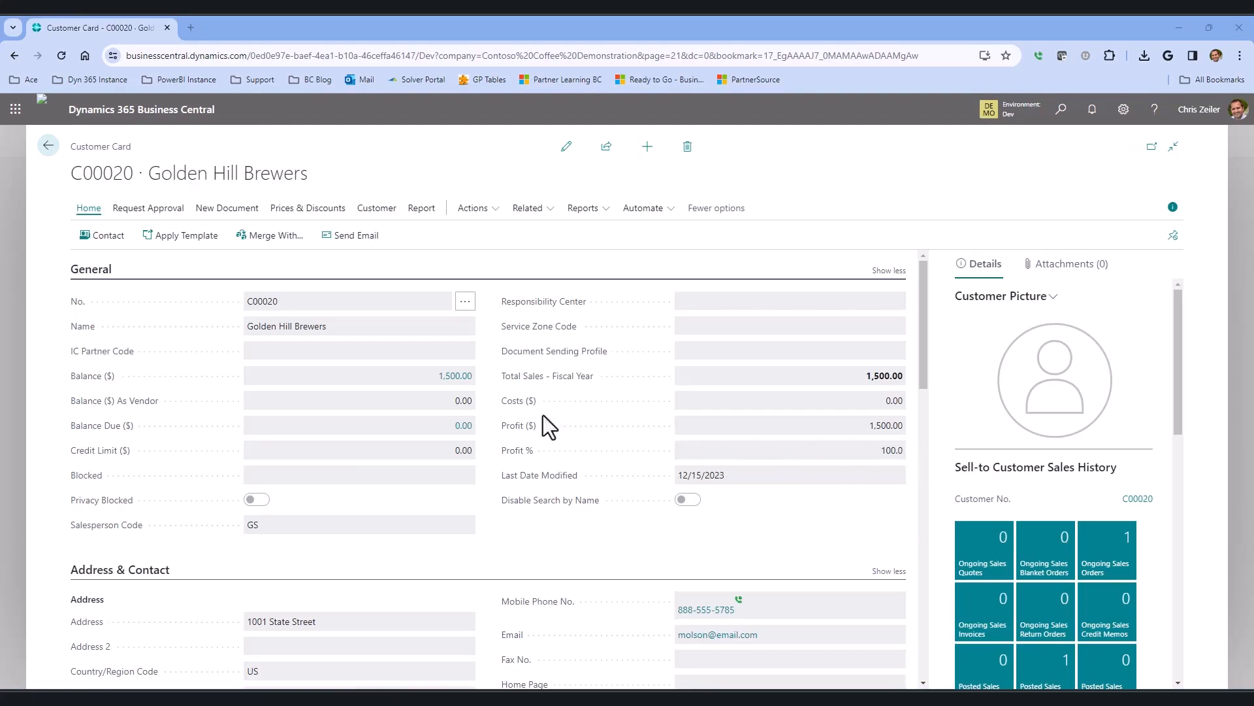
Open the customer's ledger entries, review the related G/L entries in the details pane, and return to sales orders.
{"action": "left_click", "coordinate": [452, 377]}
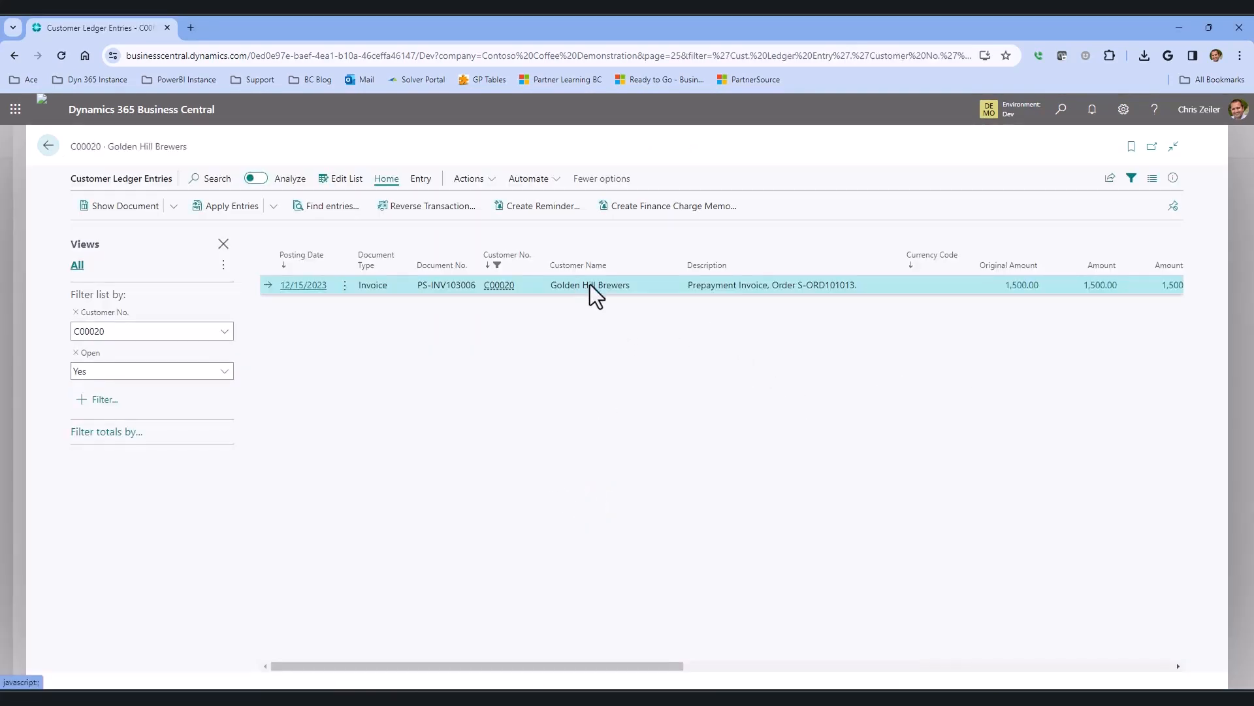
{"action": "left_click", "coordinate": [1173, 179]}
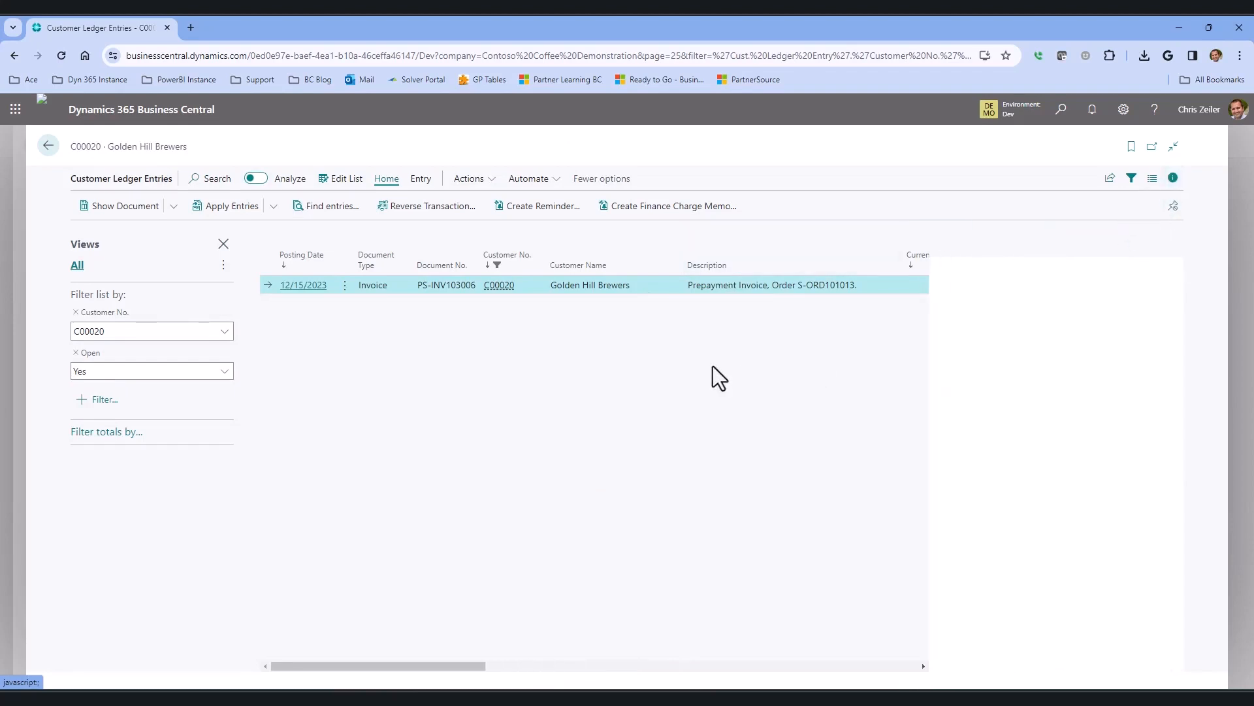
{"action": "scroll", "coordinate": [1064, 552], "scroll_direction": "down", "scroll_amount": 6}
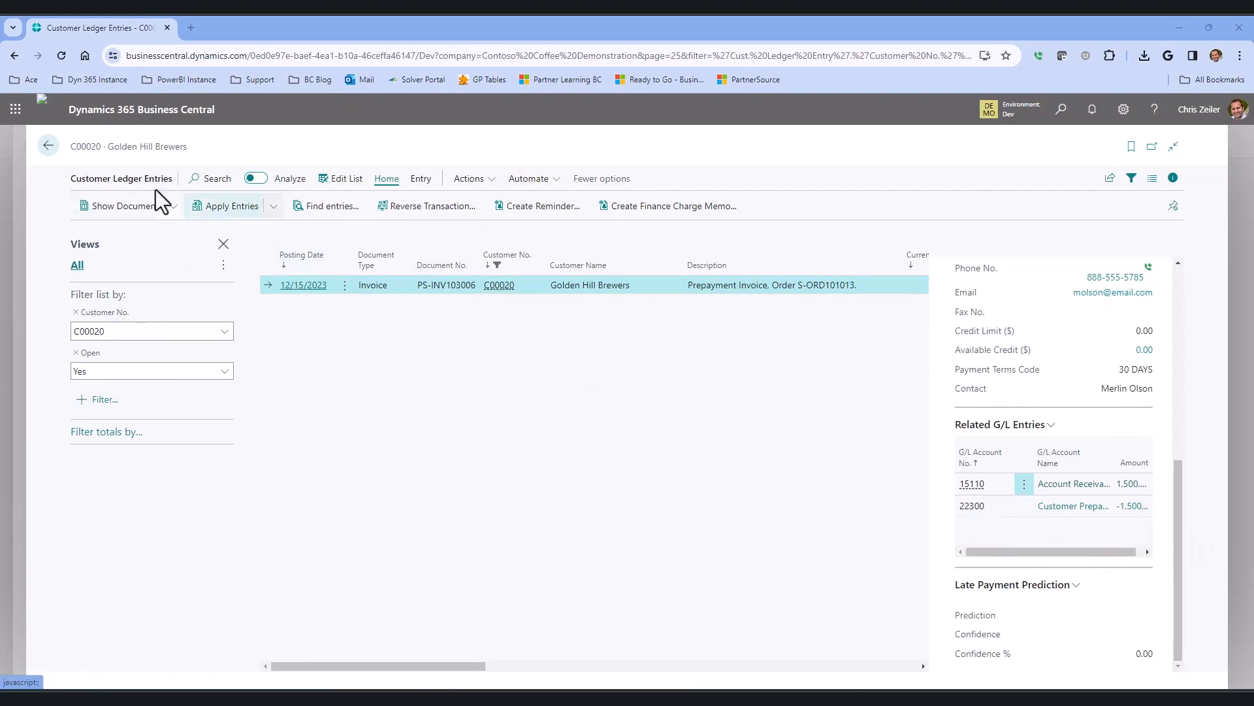
{"action": "left_click", "coordinate": [48, 146]}
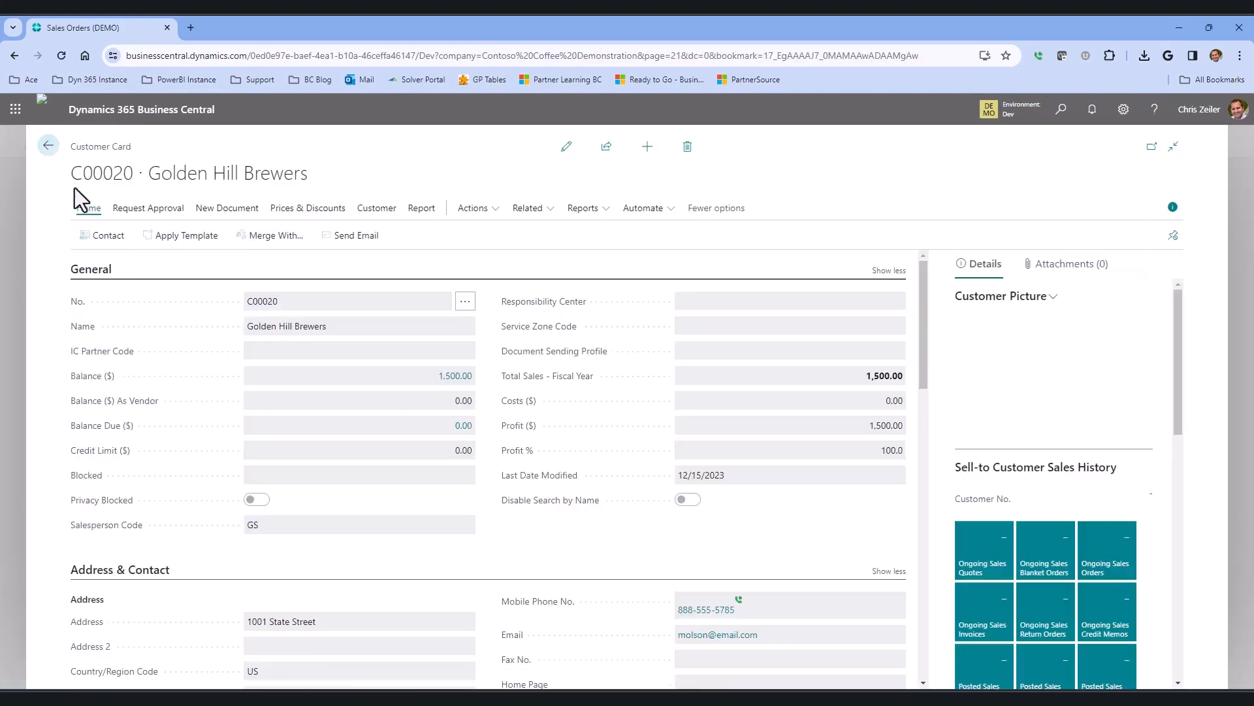
{"action": "left_click", "coordinate": [56, 152]}
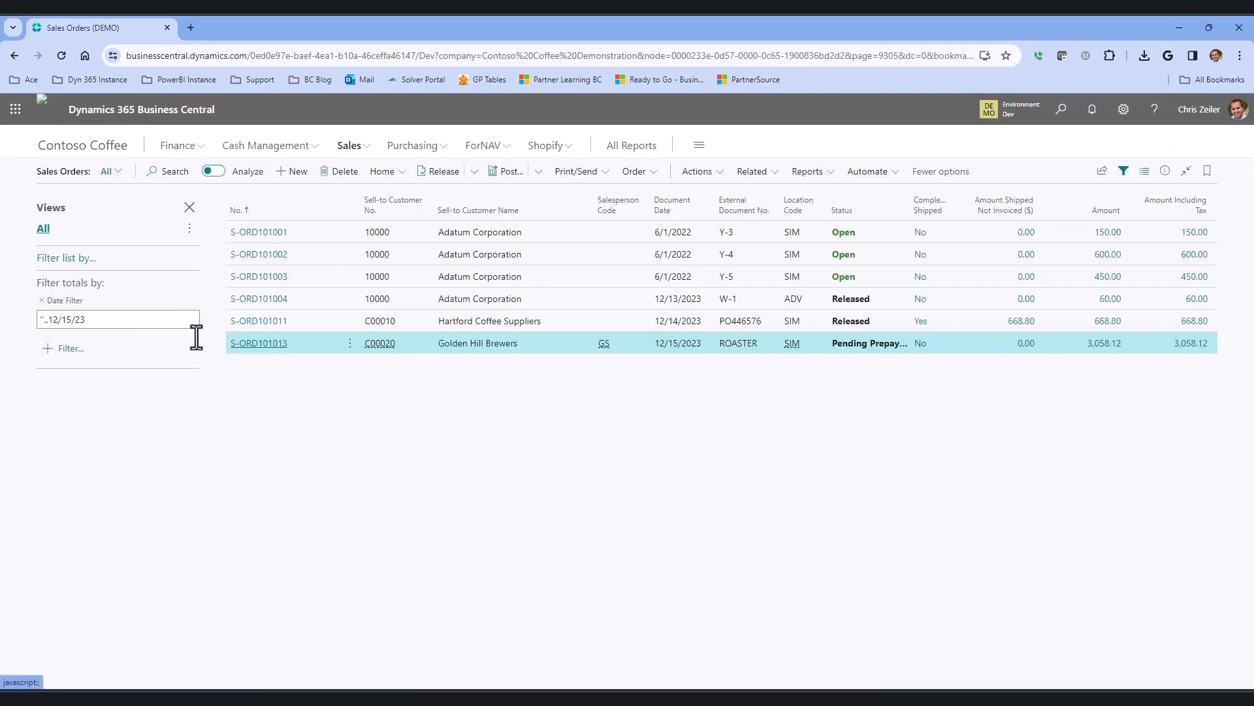
Create a new bank deposit for bank account BOFA OP *5285 with a total deposit amount of 1,500.
{"action": "left_click", "coordinate": [288, 149]}
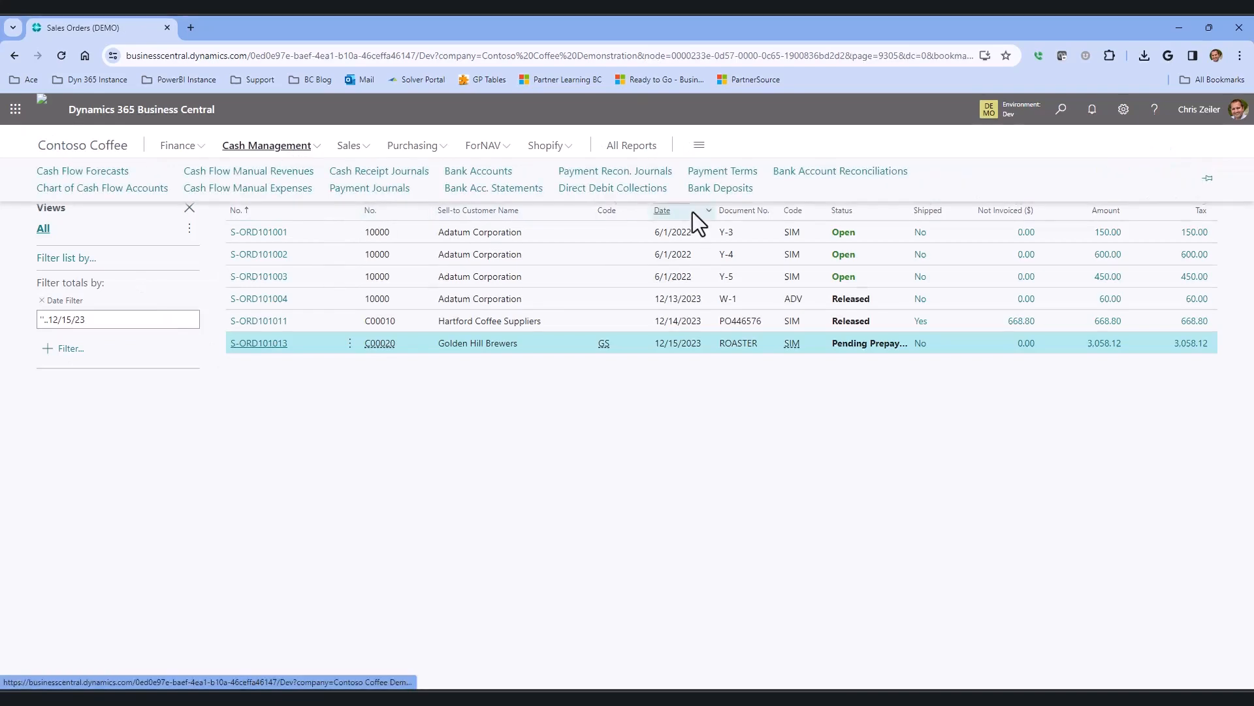
{"action": "left_click", "coordinate": [732, 190]}
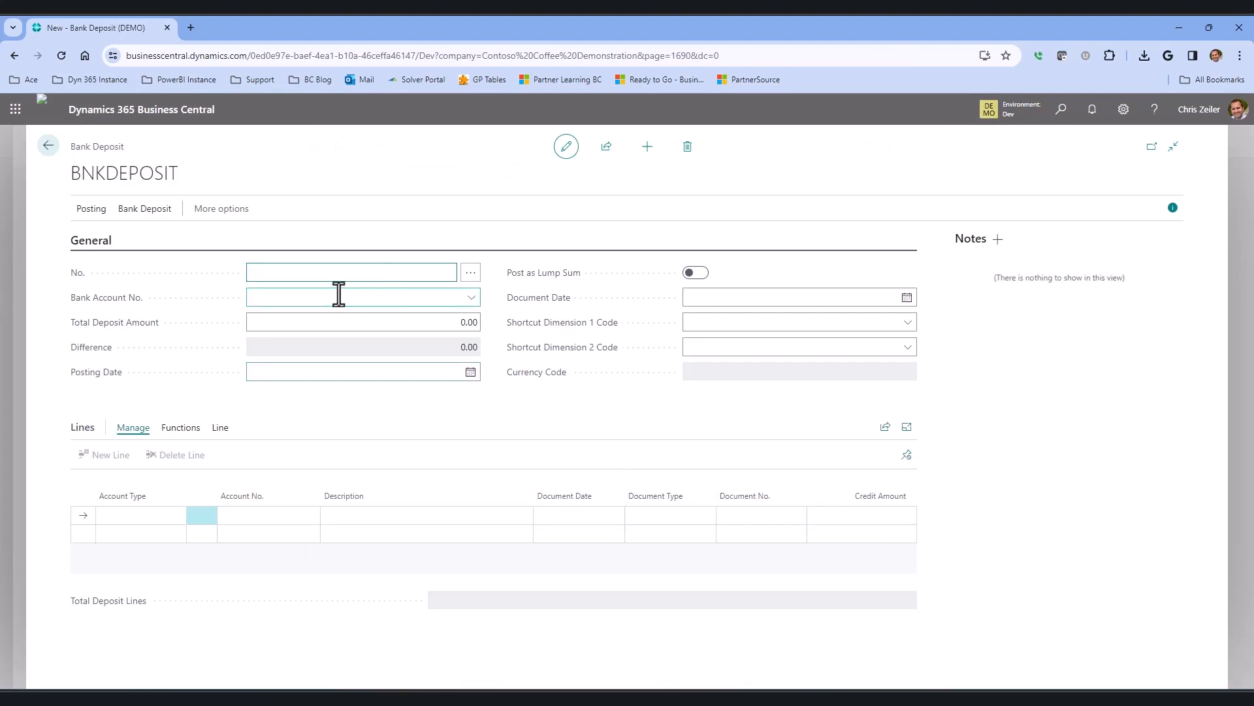
{"action": "left_click", "coordinate": [471, 302]}
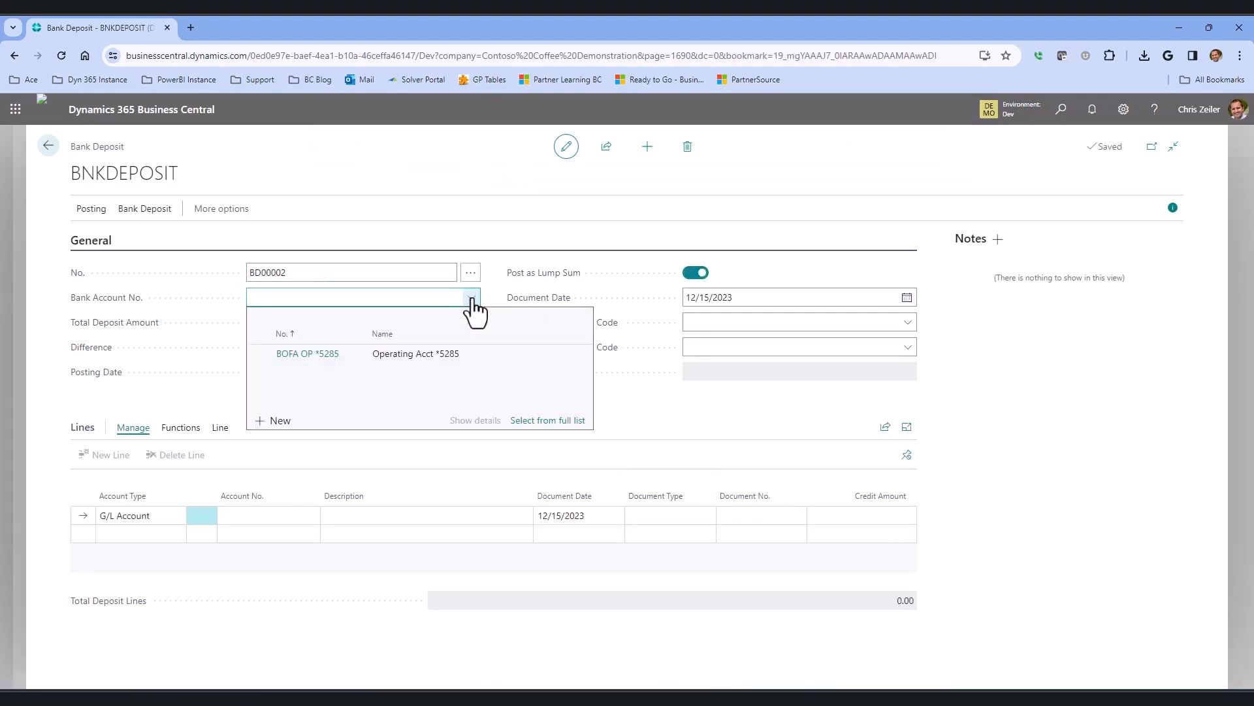
{"action": "left_click", "coordinate": [471, 299]}
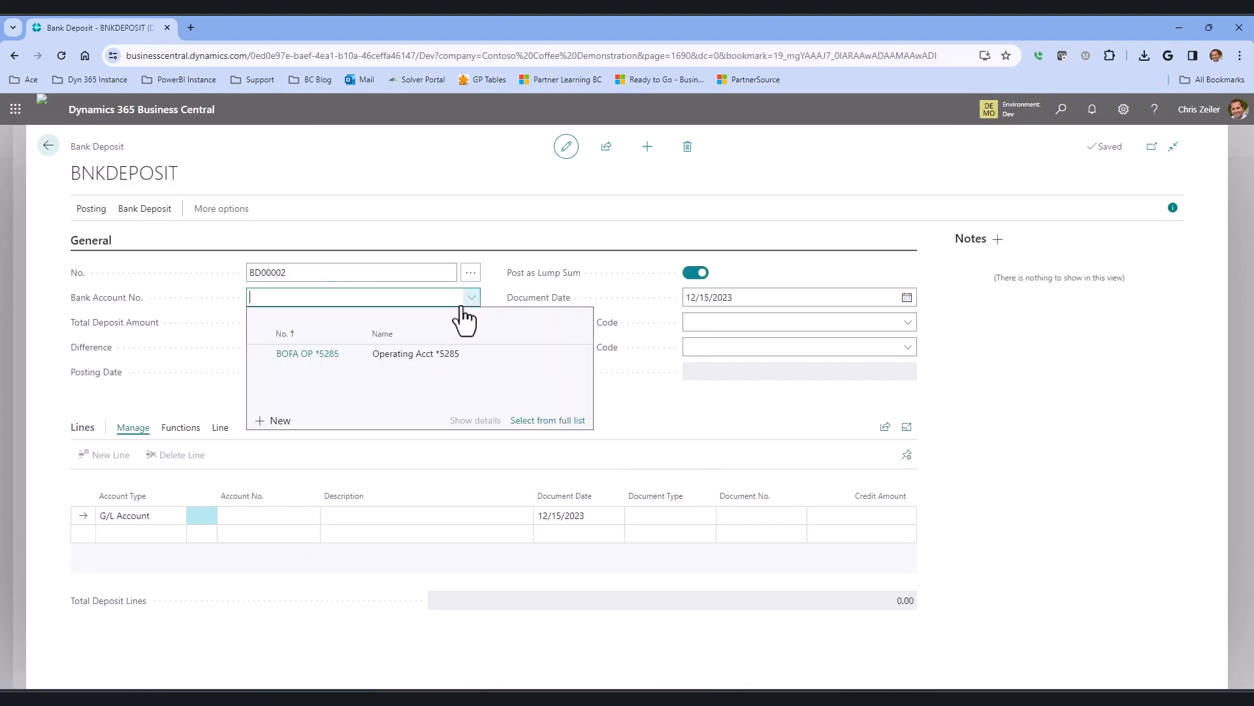
{"action": "left_click", "coordinate": [327, 357]}
{"action": "left_click", "coordinate": [406, 319]}
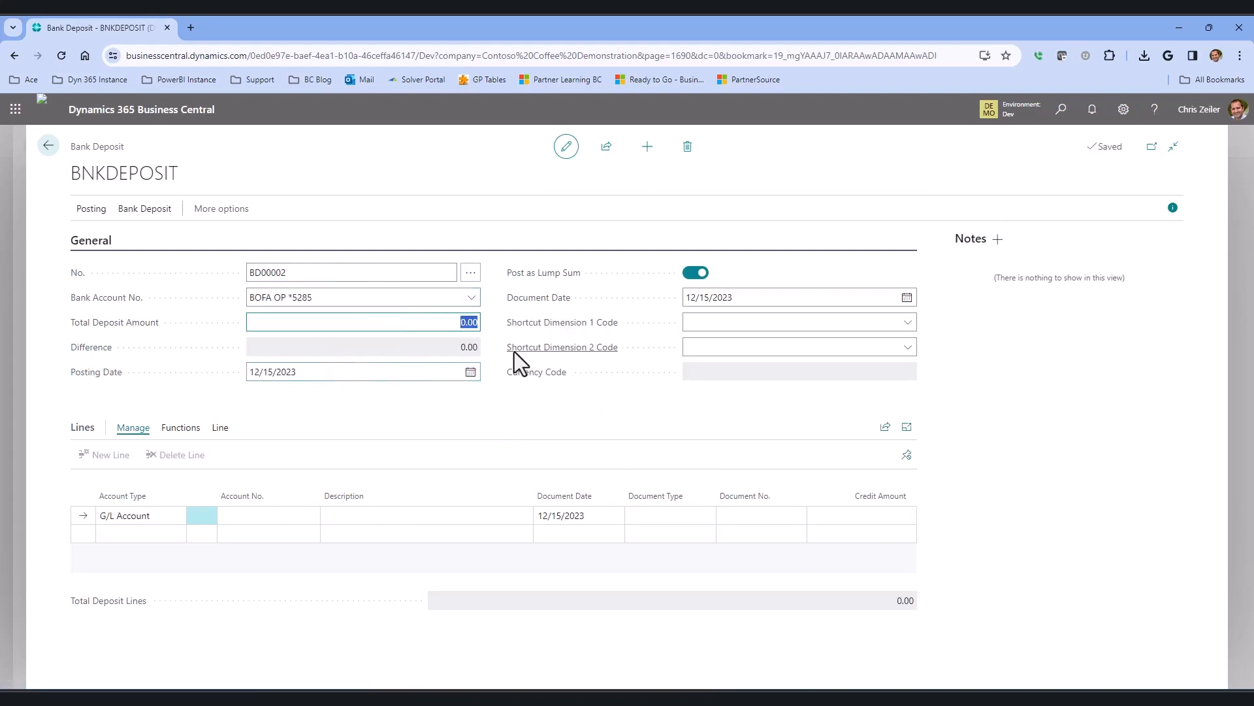
{"action": "type", "text": "1500"}
{"action": "key", "text": "Tab"}
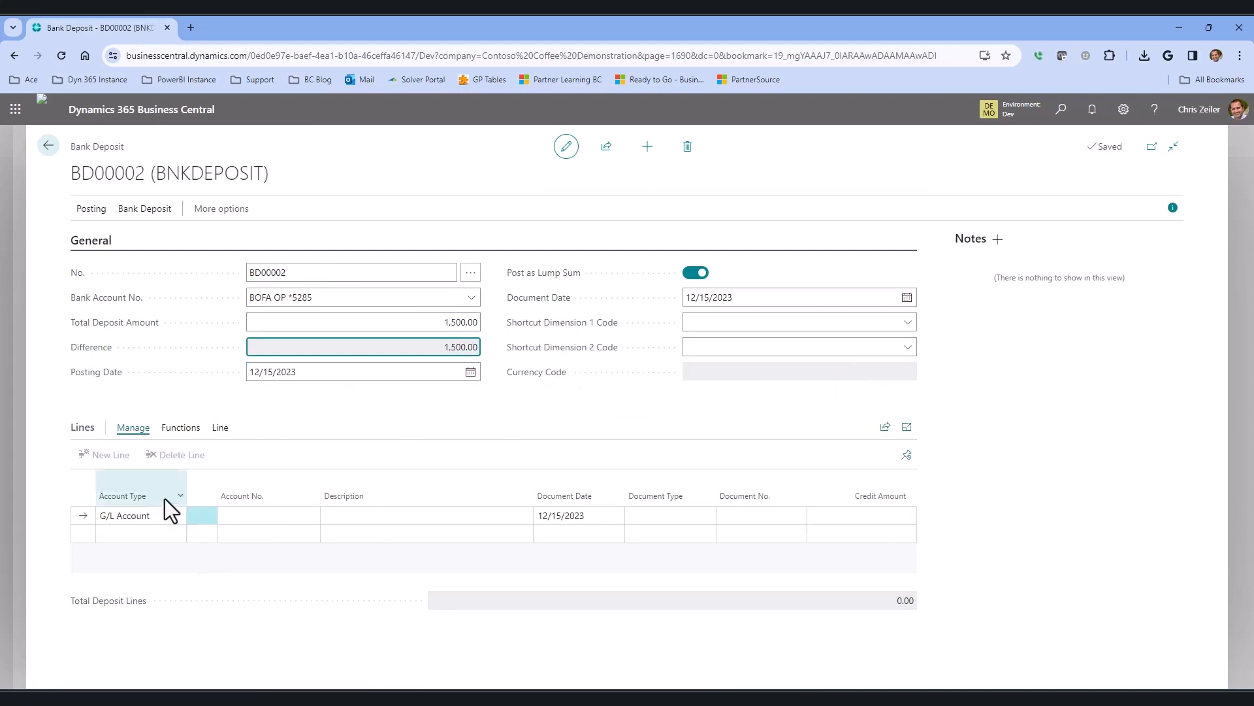
Add a deposit line for customer C00020 Golden Hill Brewers with document number CHK#4456 and credit amount 1,500.
{"action": "left_click", "coordinate": [170, 517]}
{"action": "left_click", "coordinate": [131, 543]}
{"action": "left_click", "coordinate": [301, 519]}
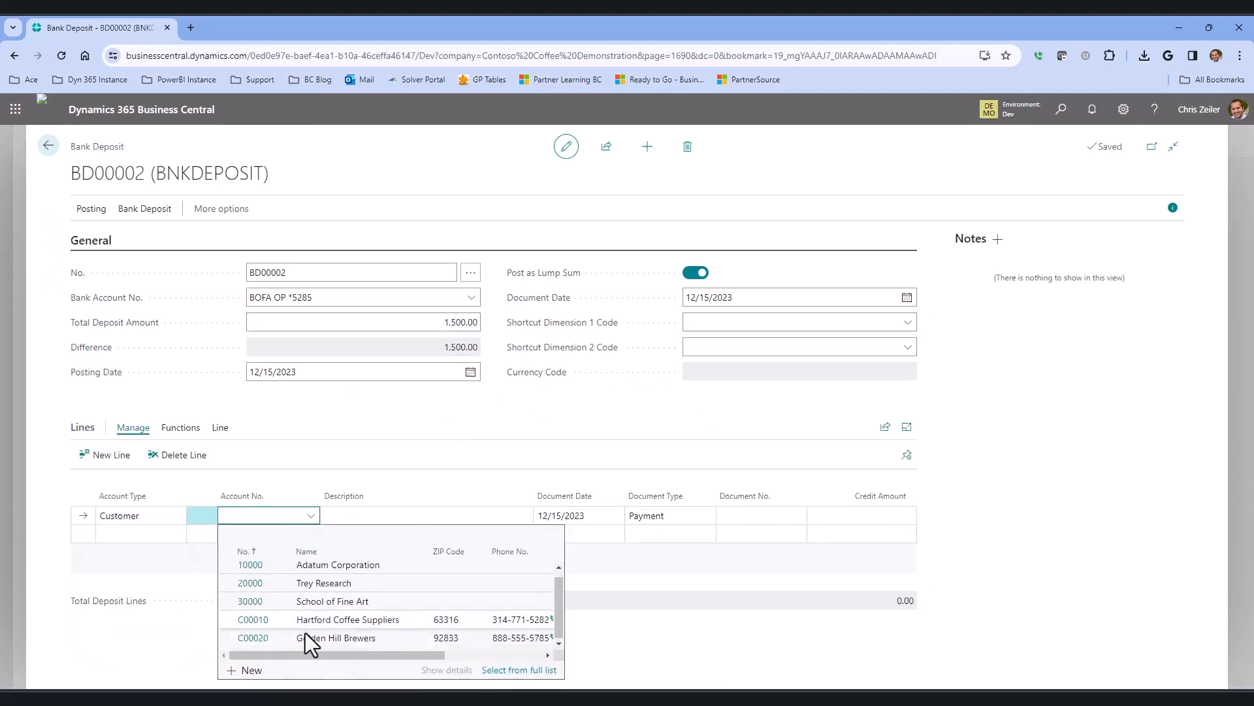
{"action": "left_click", "coordinate": [259, 637]}
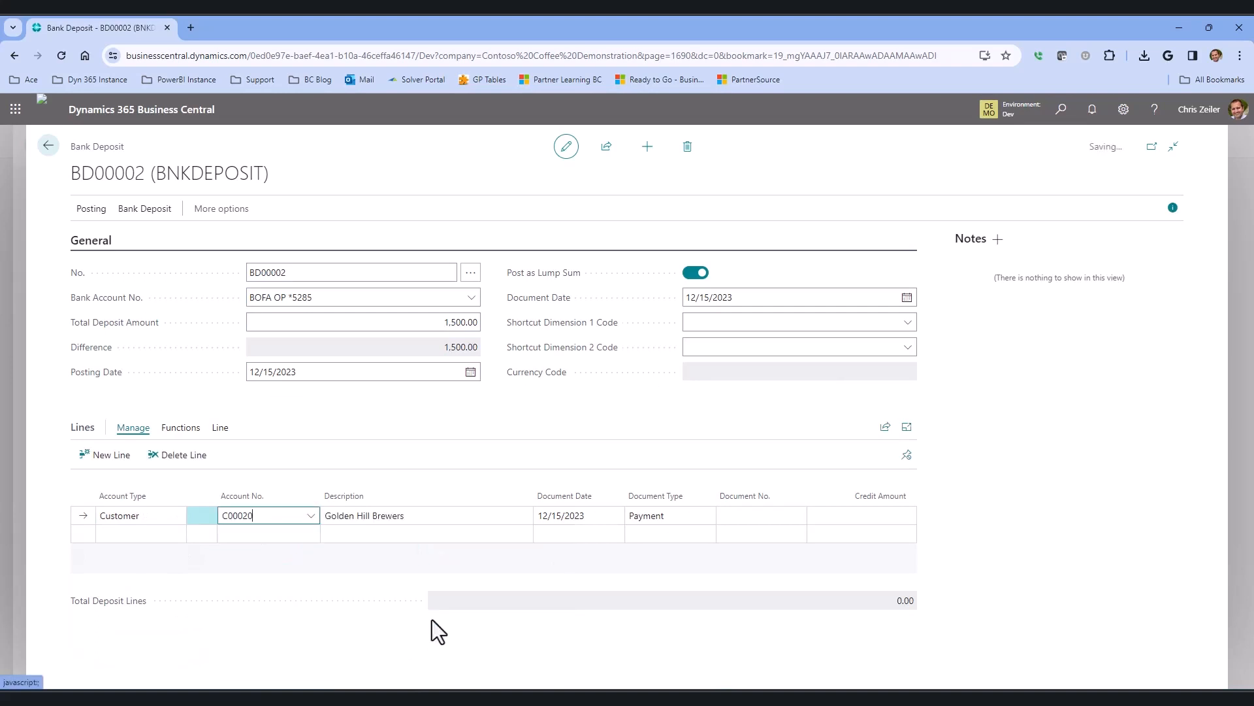
{"action": "left_click", "coordinate": [747, 518]}
{"action": "type", "text": "Chk#4456"}
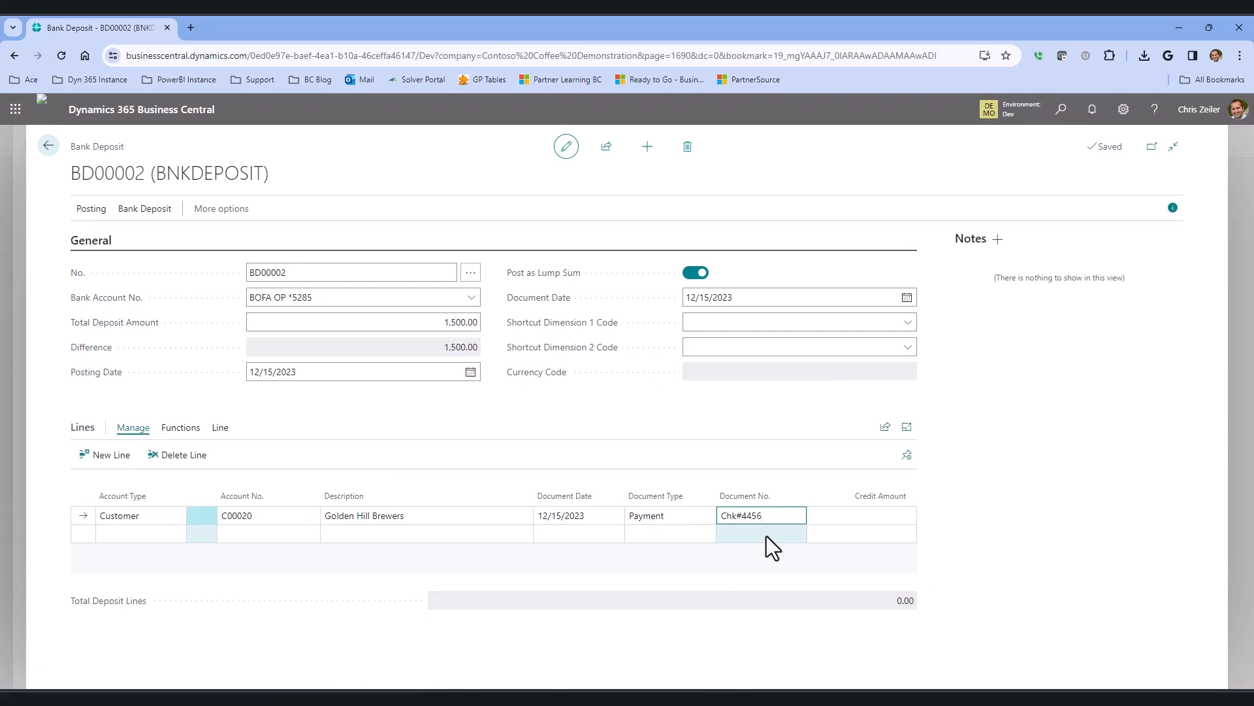
{"action": "key", "text": "Tab"}
{"action": "type", "text": "1500"}
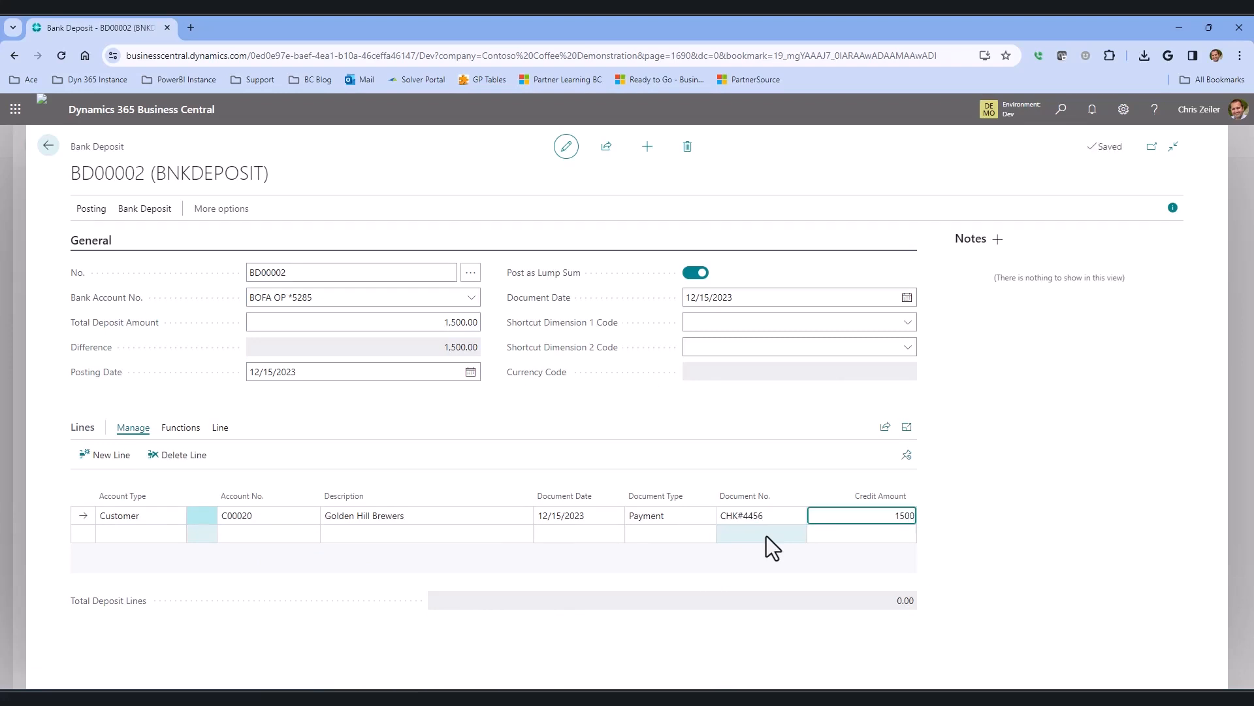
{"action": "left_click", "coordinate": [414, 515]}
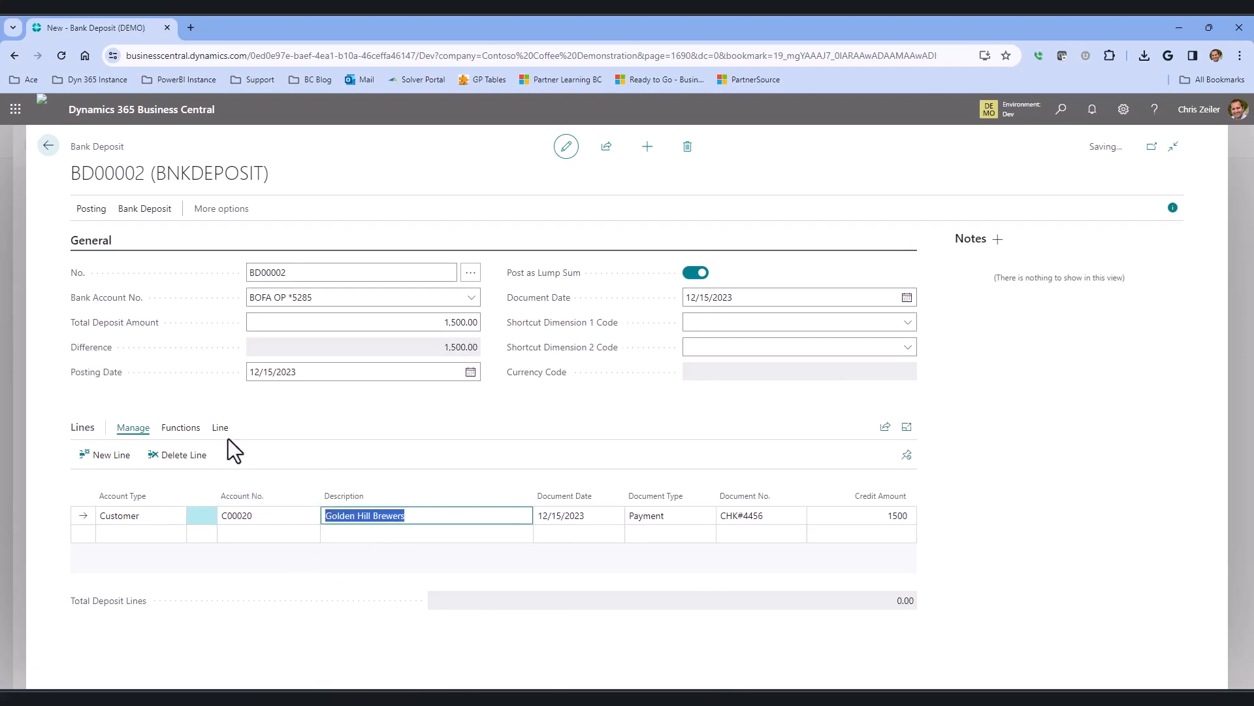
Apply the deposit line to the customer's posted prepayment invoice PS-INV103006.
{"action": "left_click", "coordinate": [181, 428]}
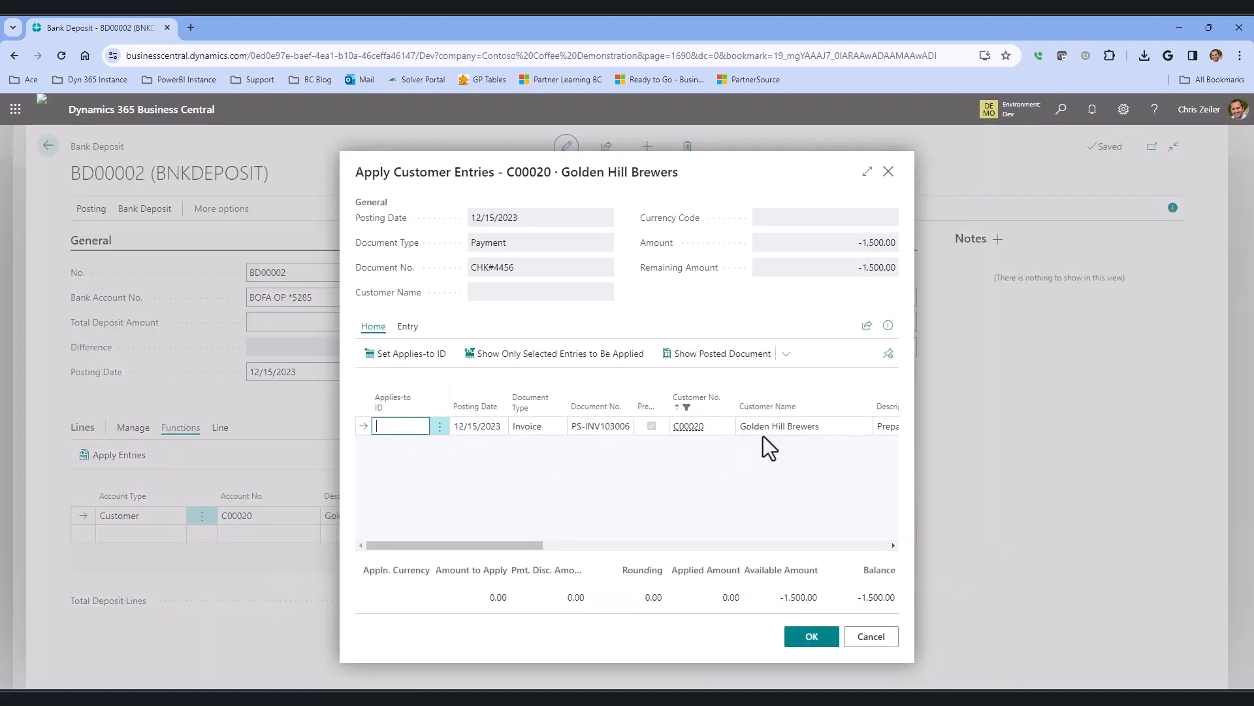
{"action": "left_click_drag", "start_coordinate": [525, 546], "coordinate": [582, 547]}
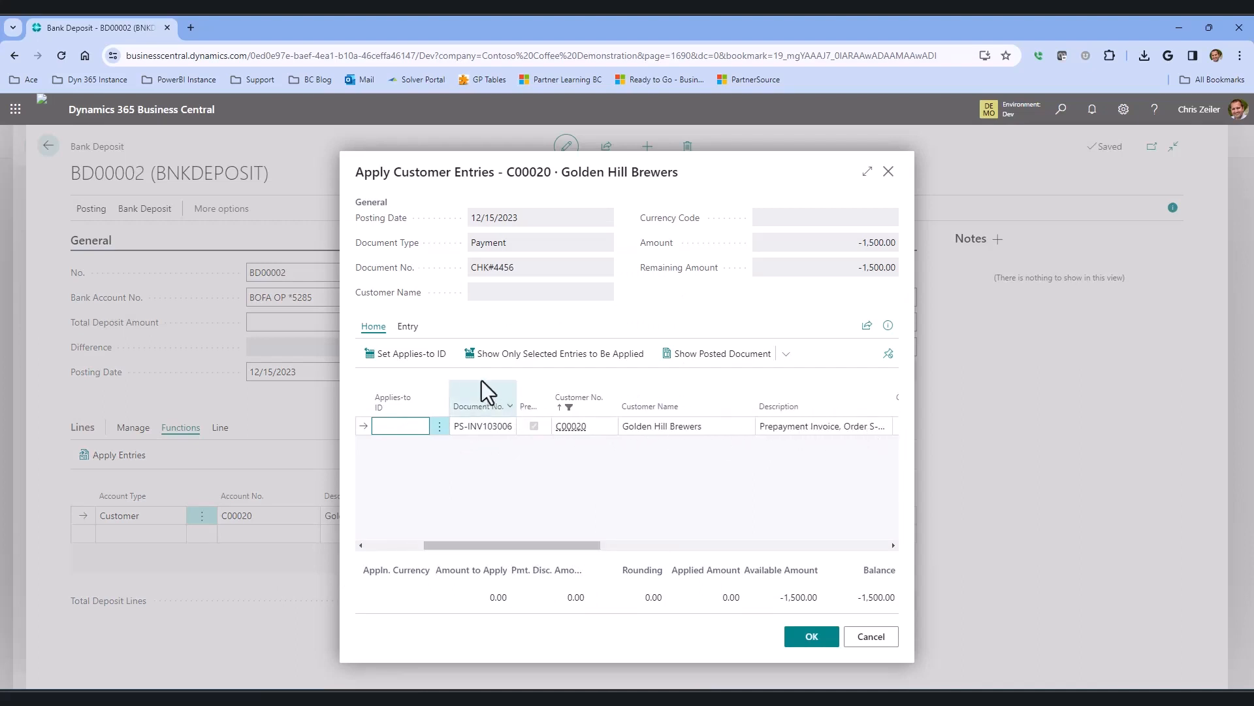
{"action": "left_click", "coordinate": [434, 356]}
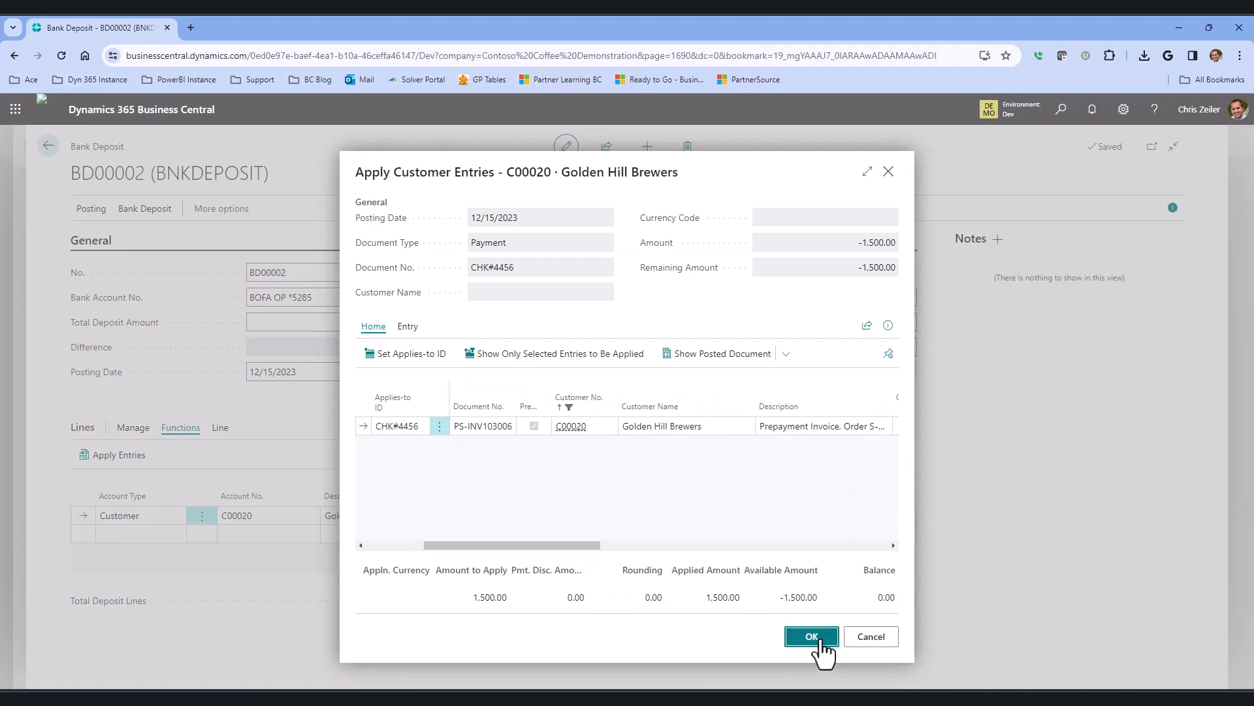
{"action": "left_click", "coordinate": [812, 636]}
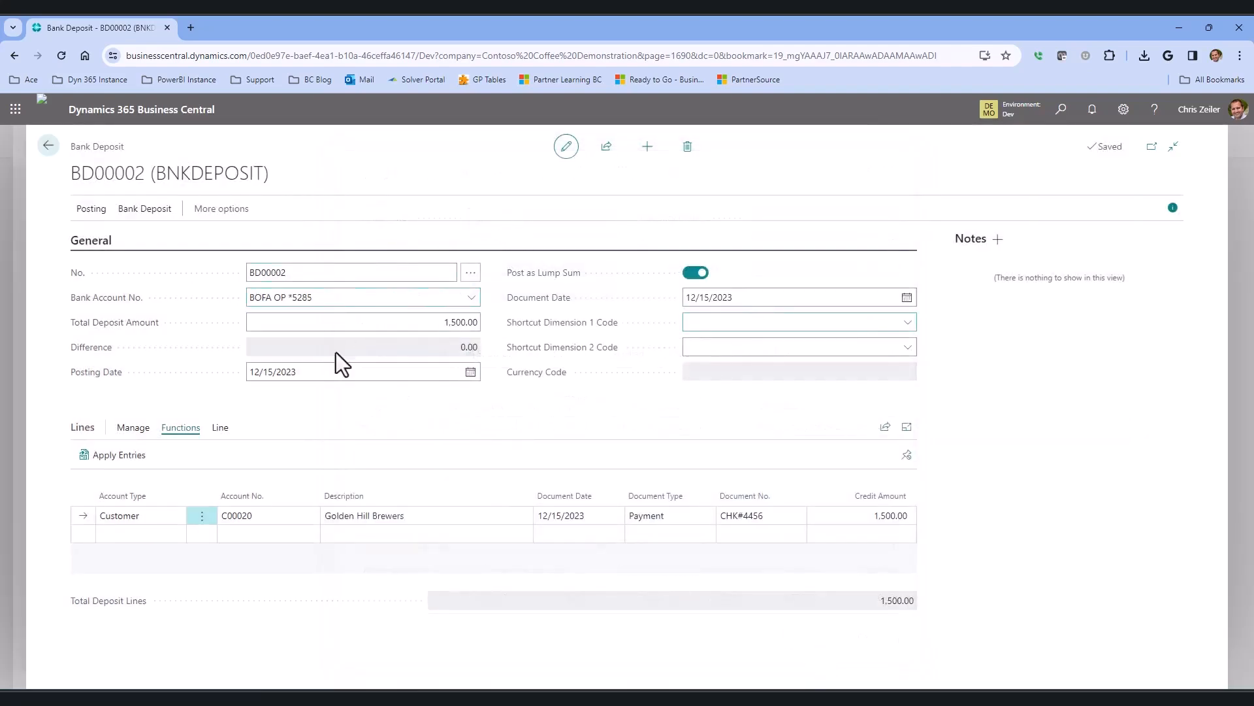
Post the bank deposit.
{"action": "left_click", "coordinate": [91, 210]}
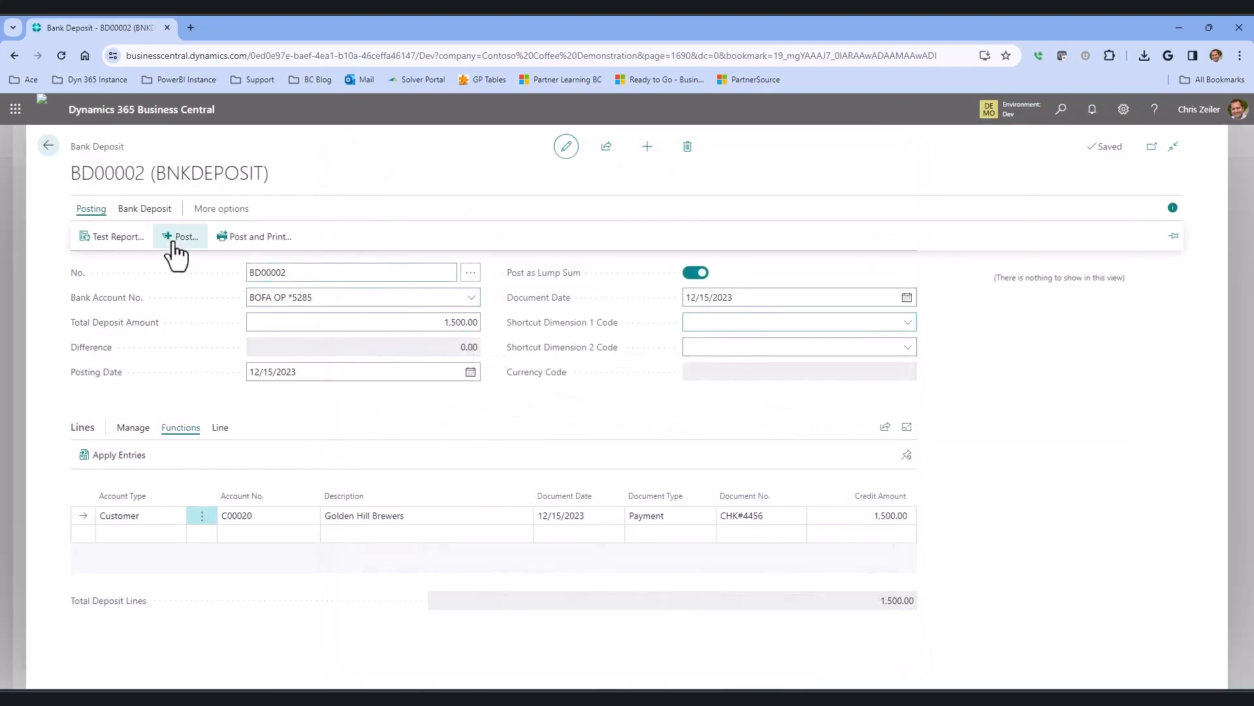
{"action": "left_click", "coordinate": [180, 237]}
{"action": "key", "text": "Return"}
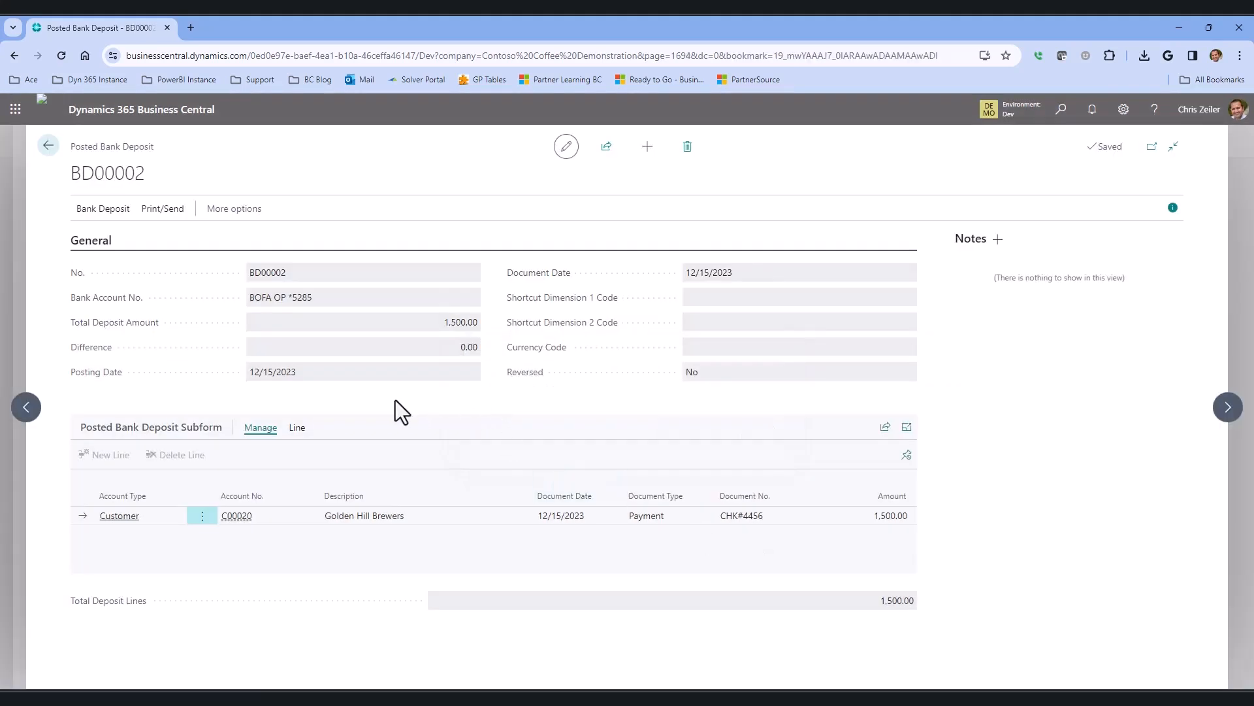
Return to the sales orders list and open Golden Hill Brewers' sales order S-ORD101013.
{"action": "left_click", "coordinate": [48, 148]}
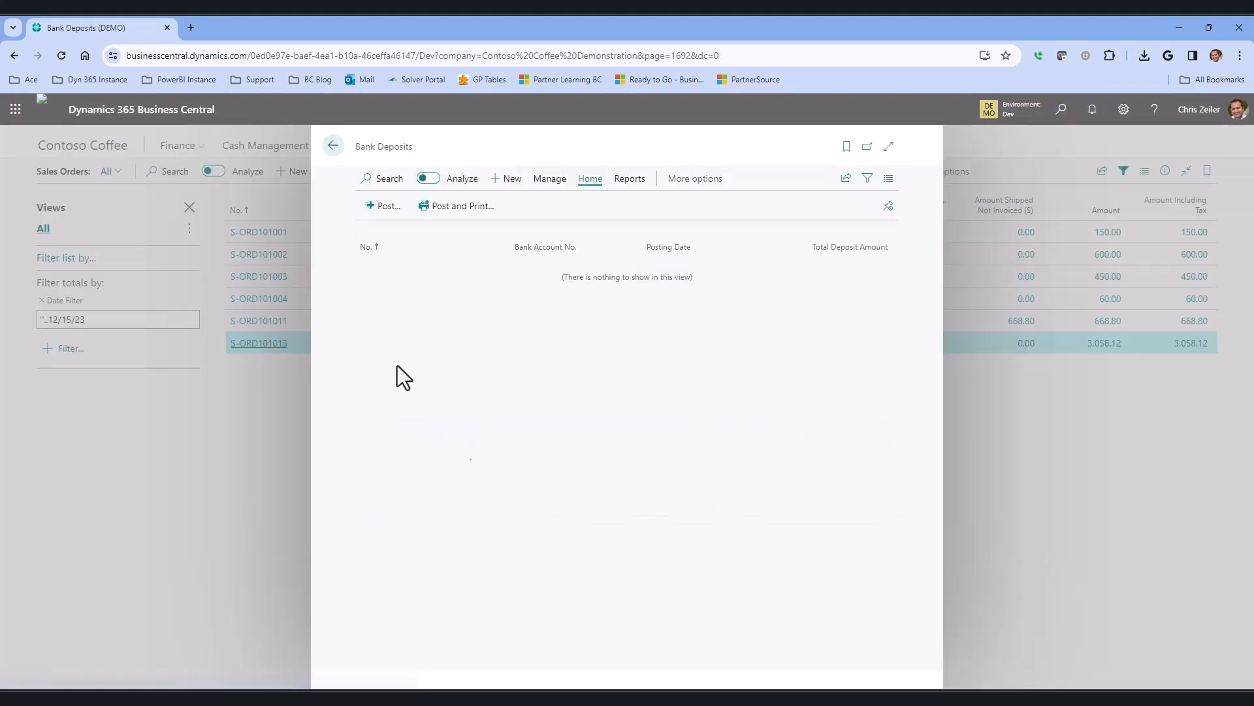
{"action": "left_click", "coordinate": [333, 145]}
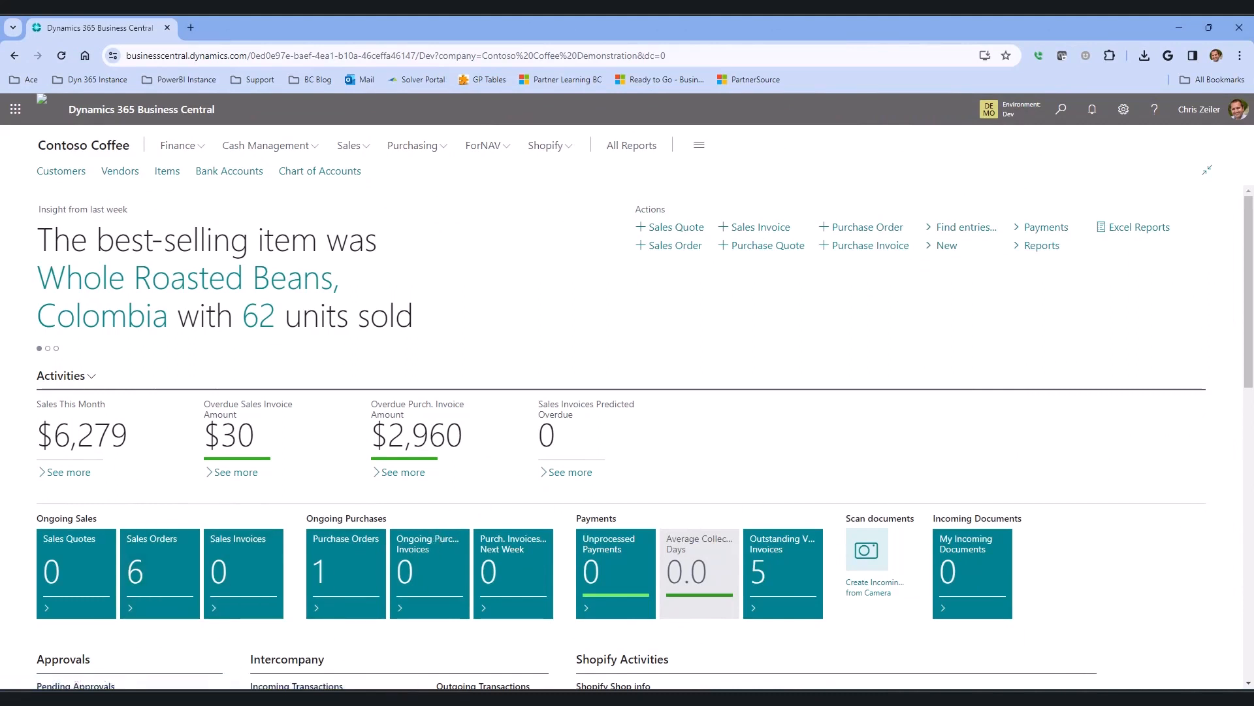
{"action": "left_click", "coordinate": [159, 572]}
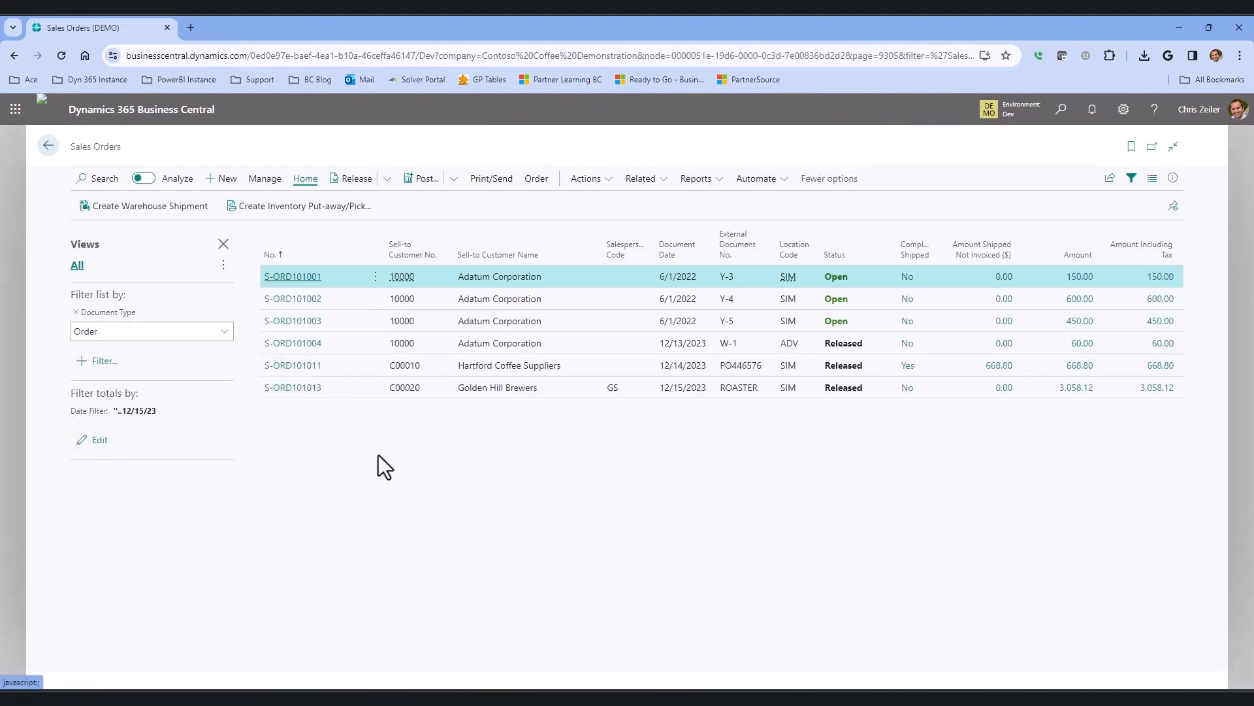
{"action": "left_click", "coordinate": [514, 392]}
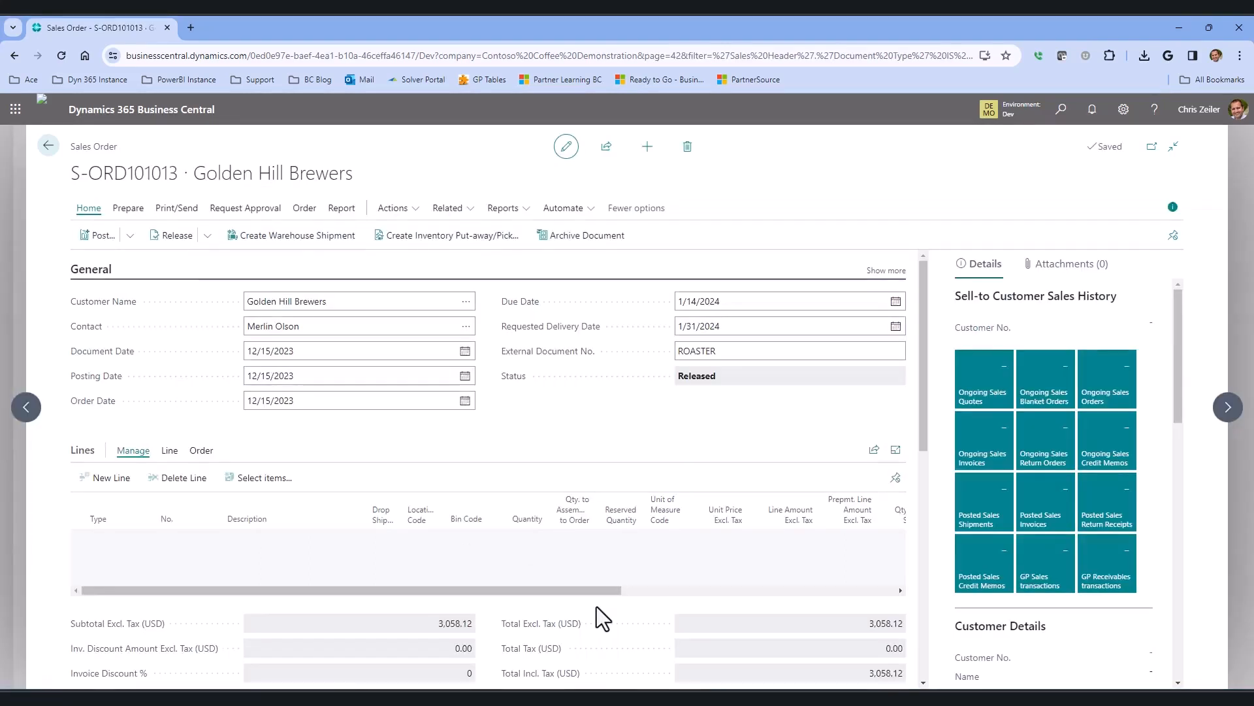
{"action": "left_click", "coordinate": [450, 208]}
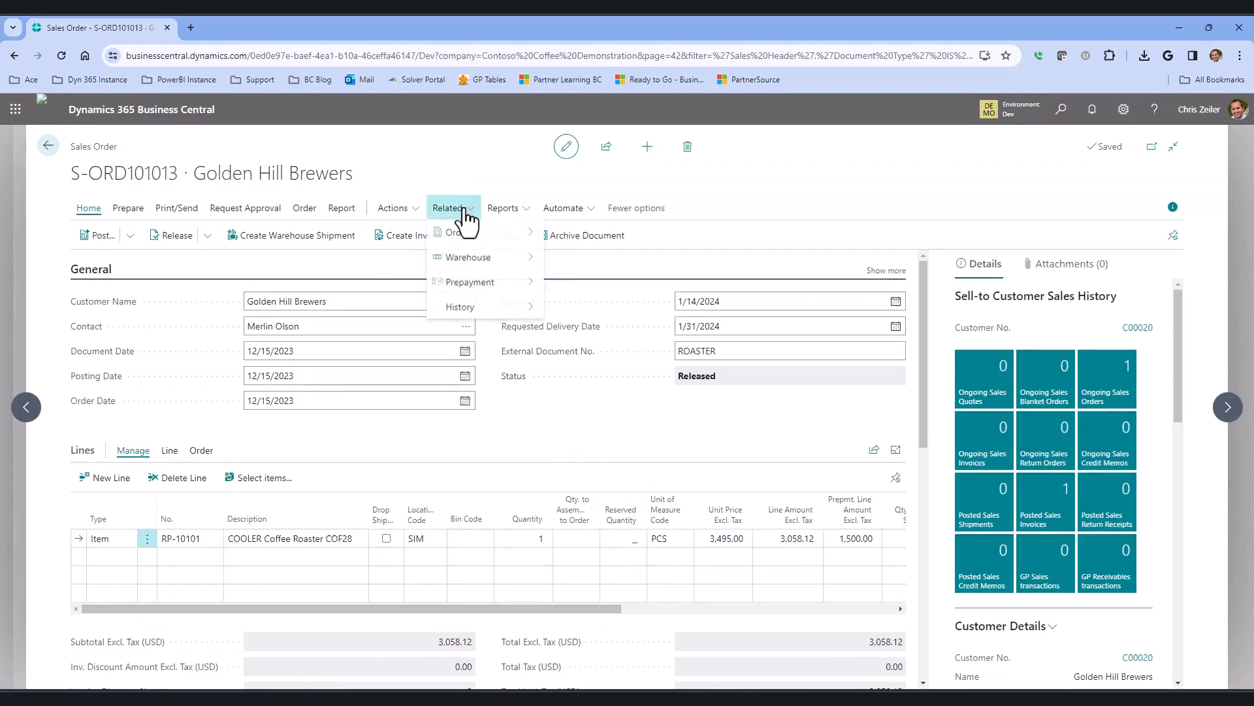
{"action": "mouse_move", "coordinate": [495, 281]}
{"action": "left_click", "coordinate": [614, 285]}
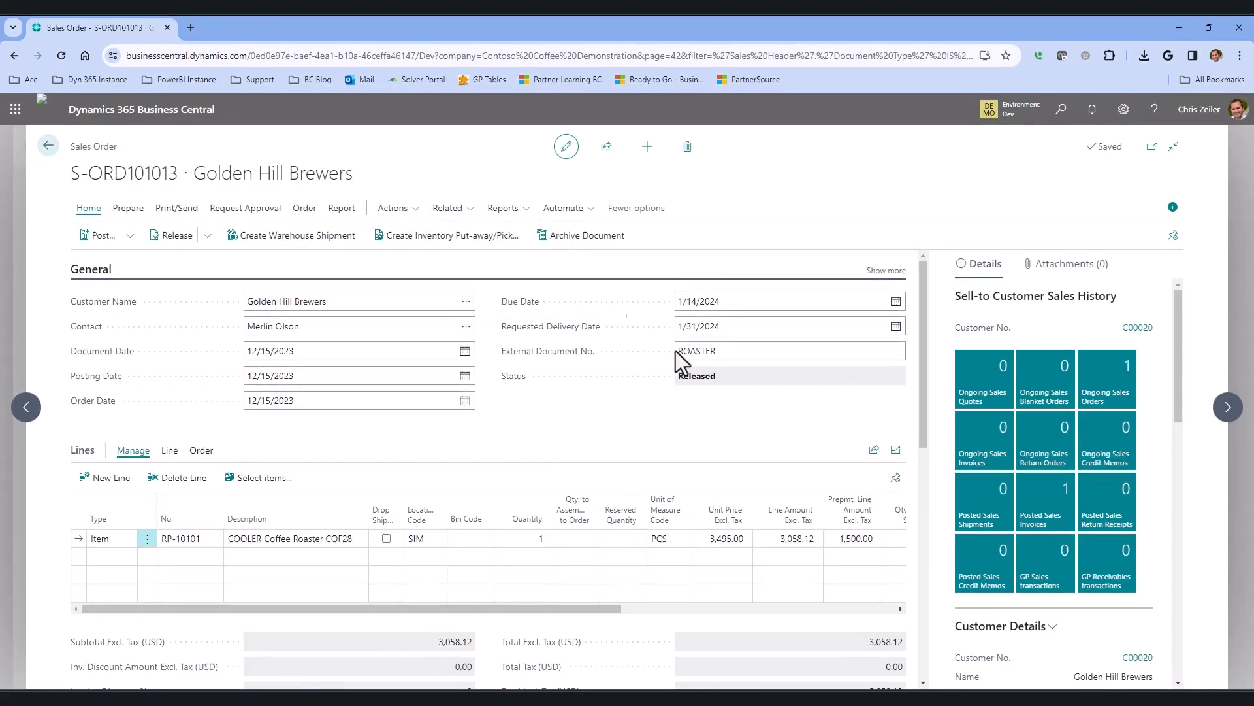